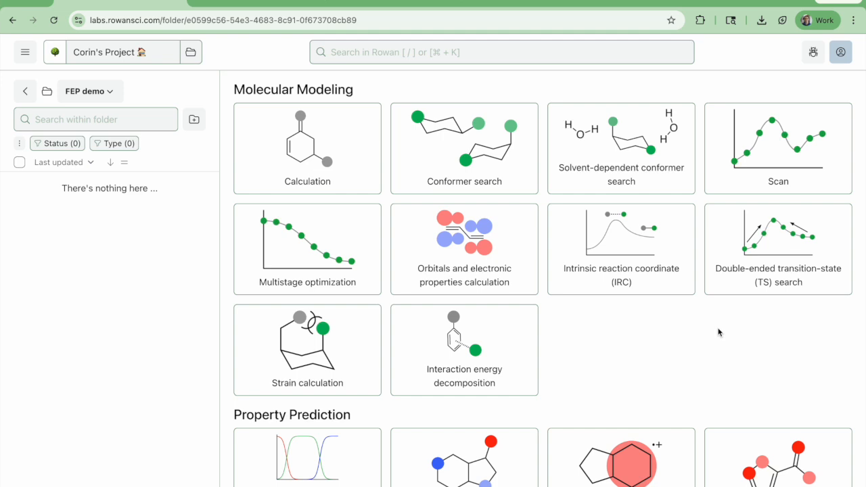
Start a new Analogue docking workflow from the Protein–Ligand workflows in the FEP demo folder
scroll(719, 332, down, 2)
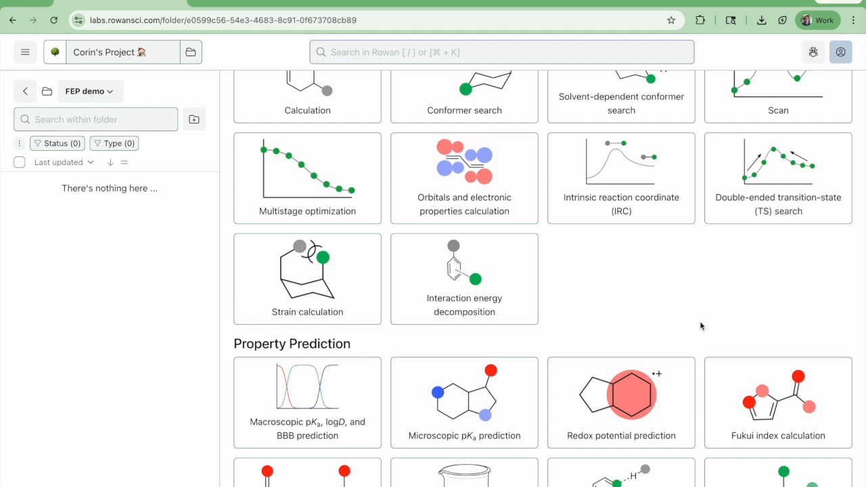
scroll(701, 309, down, 1)
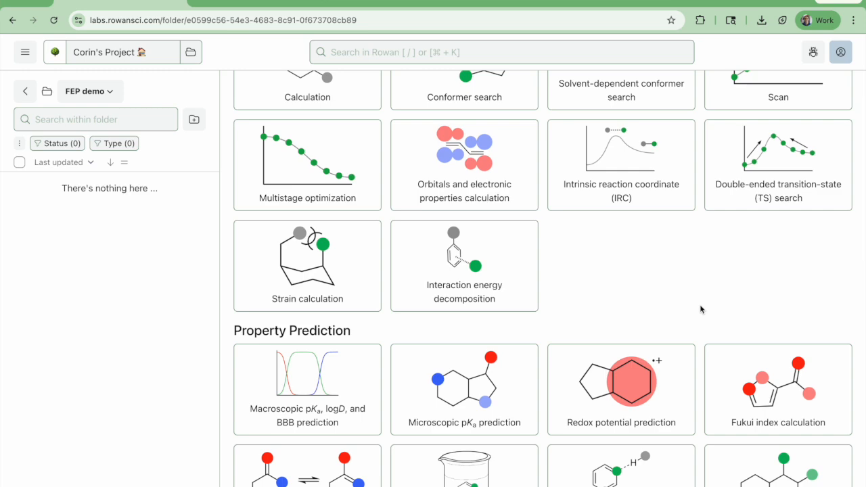
scroll(700, 309, down, 5)
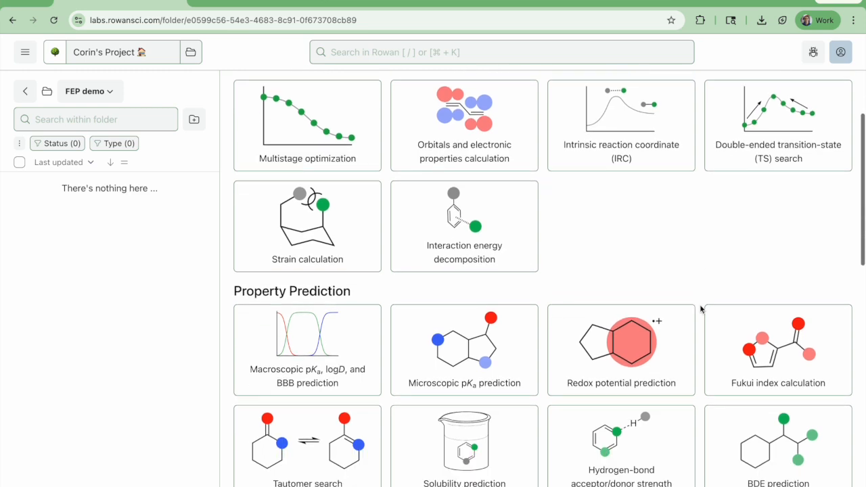
scroll(701, 309, down, 2)
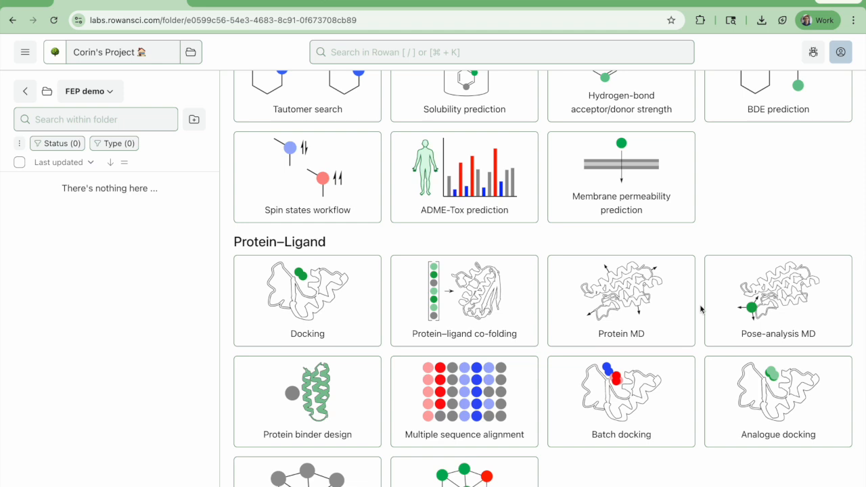
scroll(701, 309, down, 2)
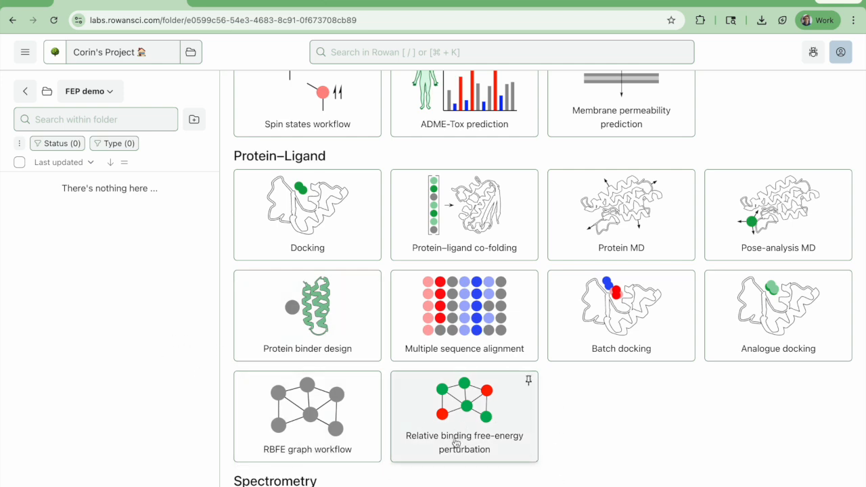
click(734, 341)
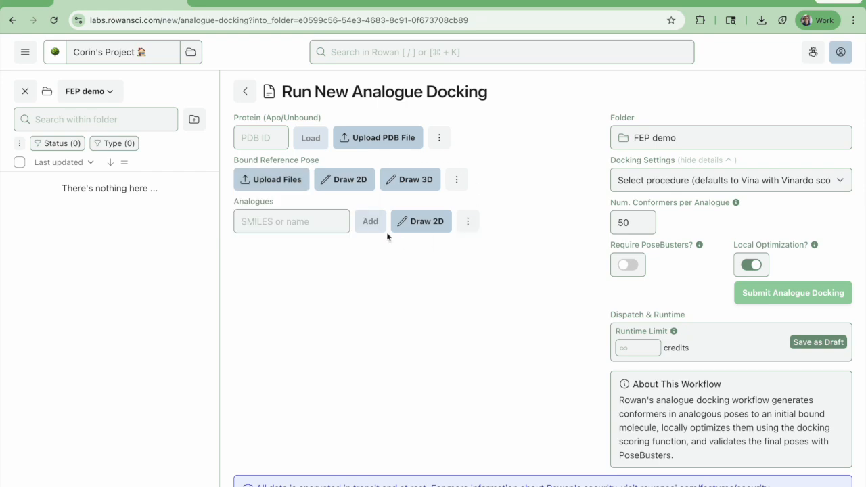
Switch to the Uni-FEP-Benchmarks GitHub repository and download protein.pdb from the ChEMBL|PDE2A|CHEMBL4008514 folder
click(254, 6)
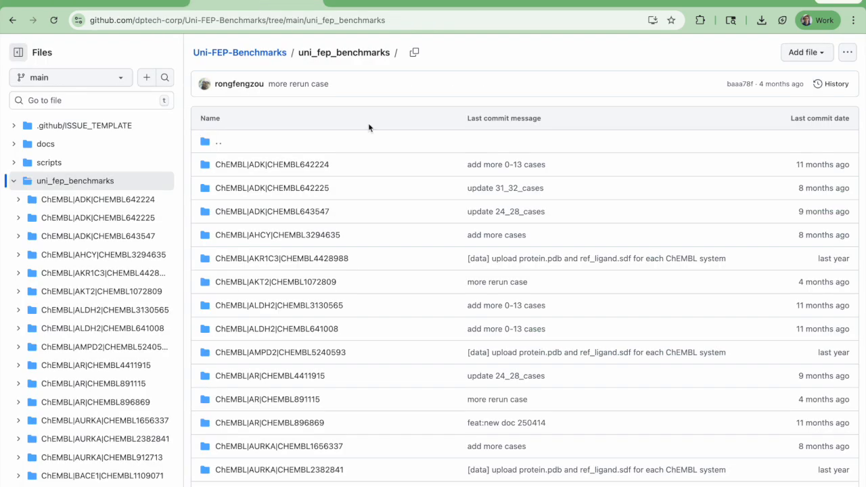
scroll(377, 315, down, 3)
scroll(378, 317, left, 3)
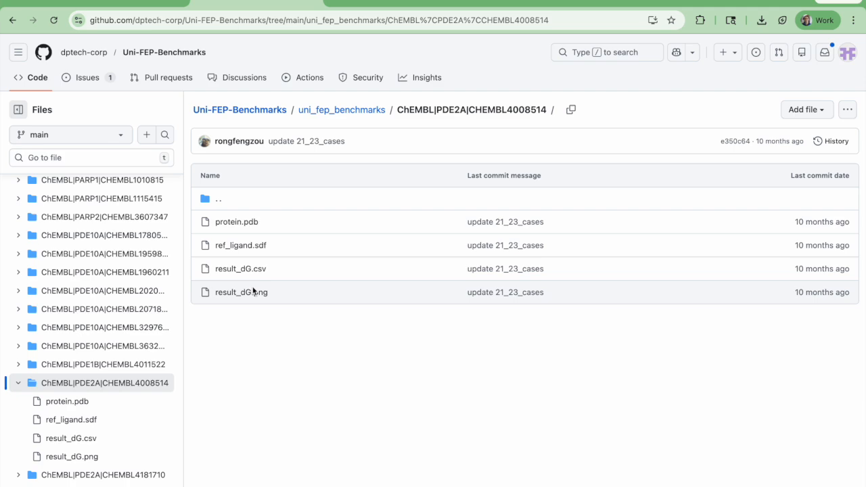
click(247, 227)
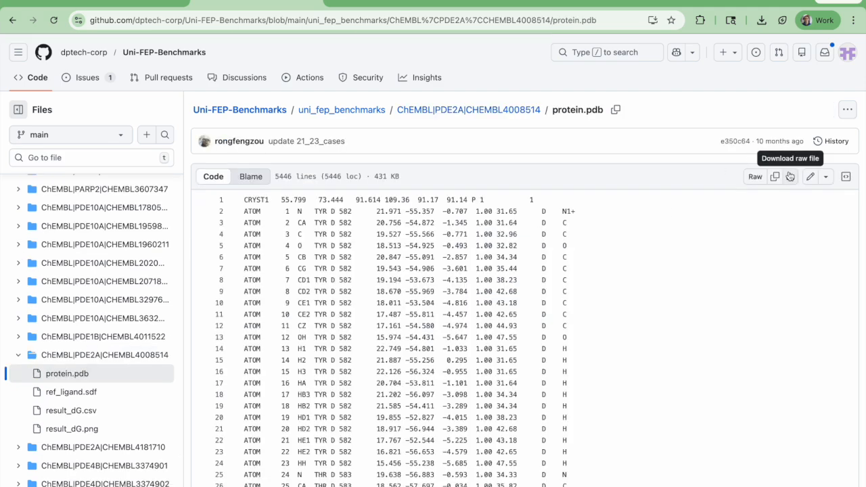
click(790, 176)
Download ref_ligand.sdf from the ChEMBL|PDE2A|CHEMBL4008514 folder, and open result_dG.csv from the same folder
click(467, 110)
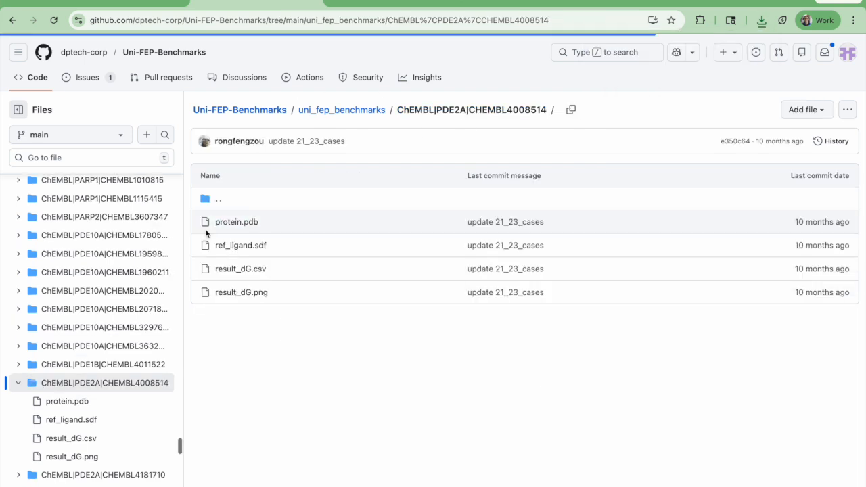
click(234, 245)
click(795, 180)
click(489, 112)
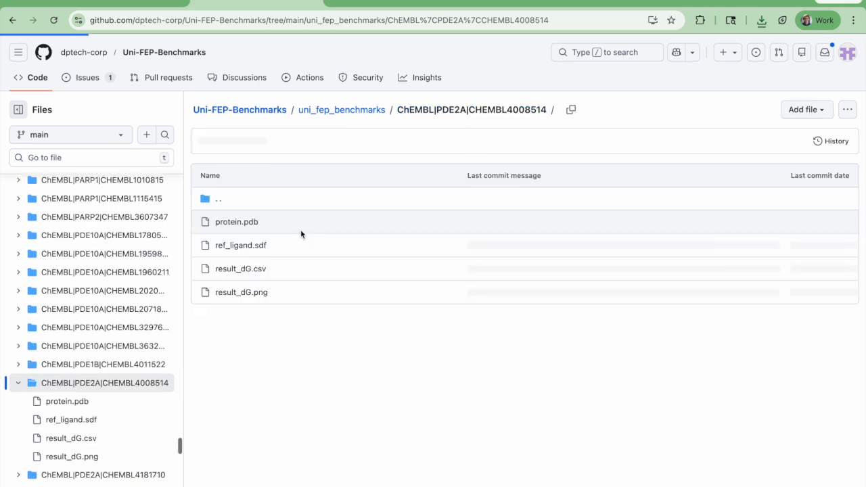
click(257, 267)
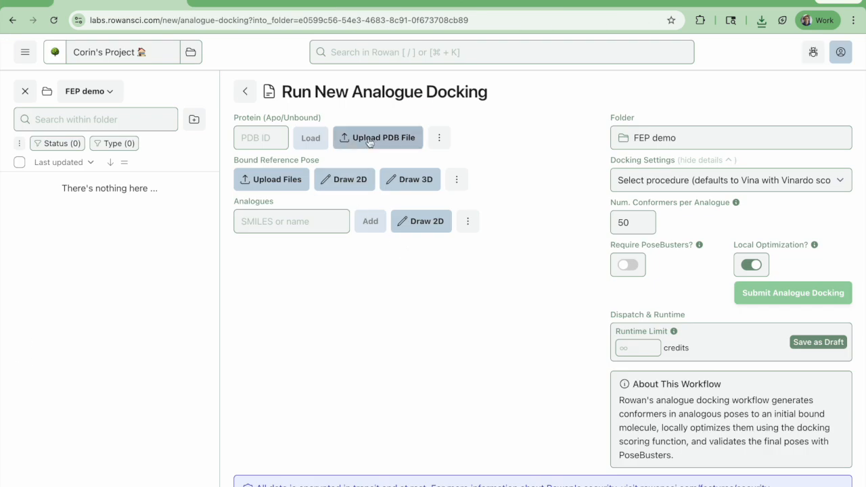
Upload protein (9).pdb as the apo protein of the Rowan docking workflow and open it for preparation
click(369, 142)
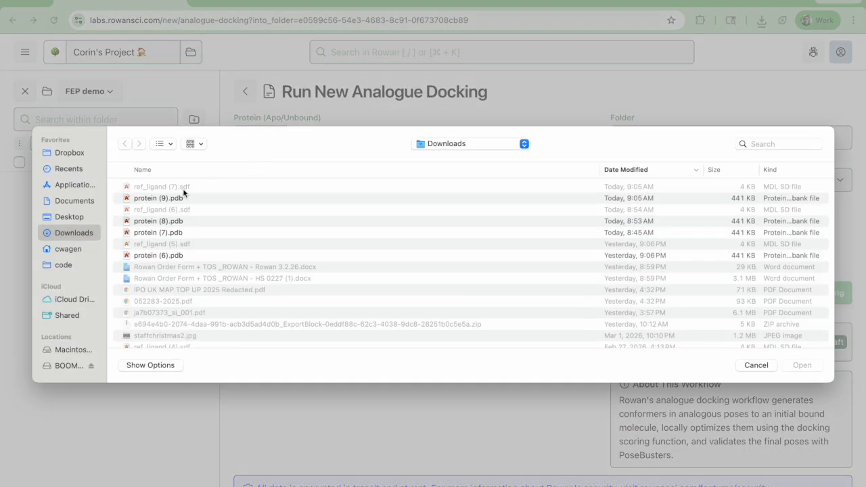
double_click(183, 197)
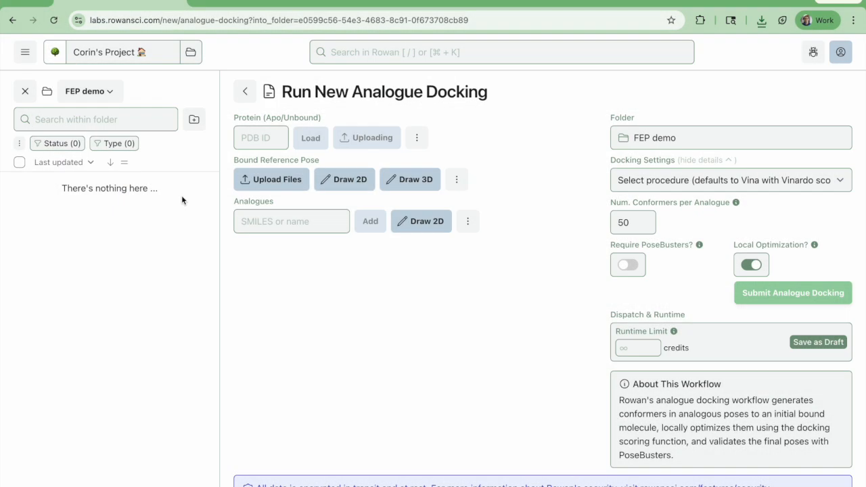
mouse_move(310, 155)
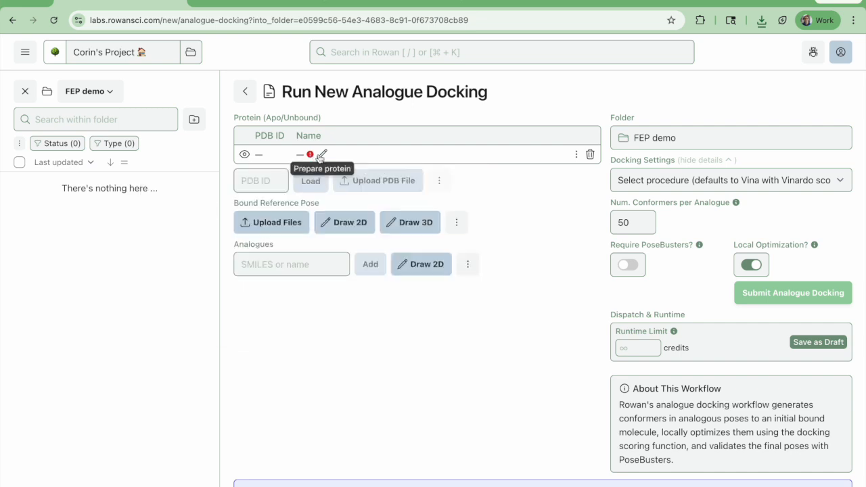
click(320, 156)
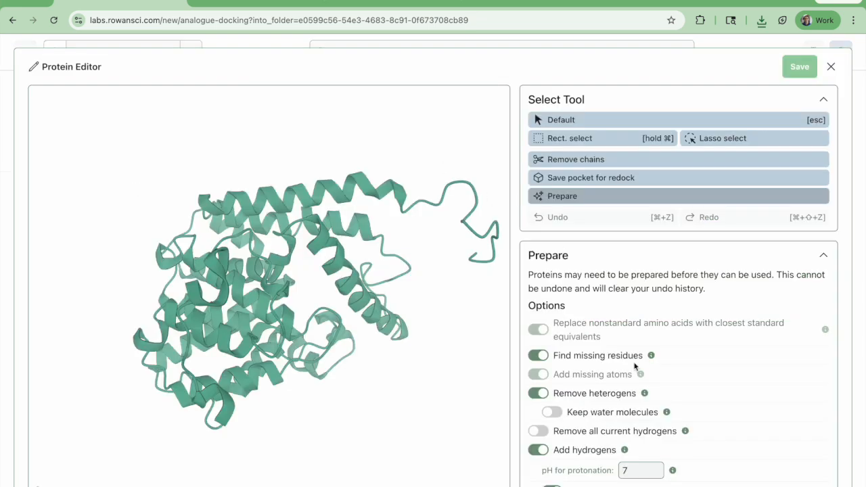
Set the pH for protonation to 7.4 and run the protein preparation
scroll(636, 368, down, 2)
click(631, 435)
text(.4)
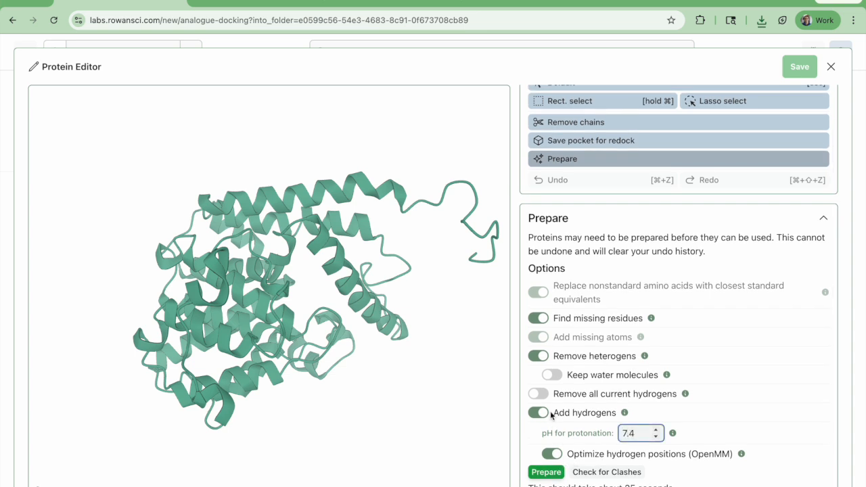
click(540, 475)
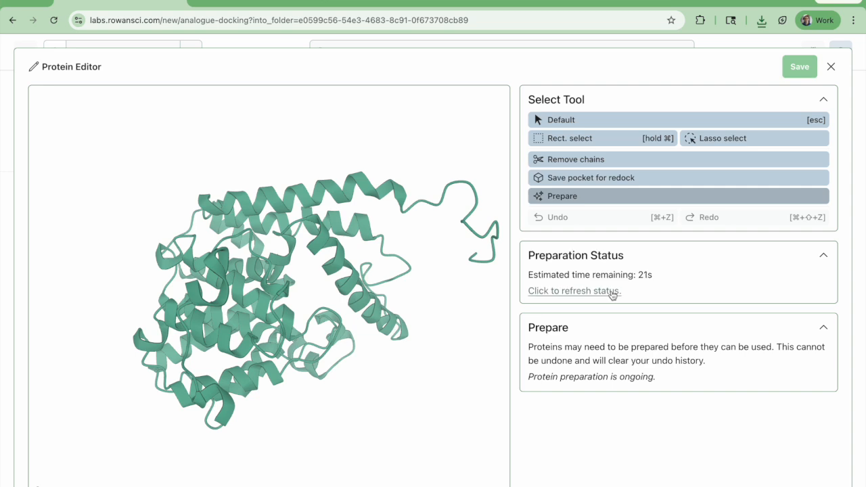
Refresh the preparation status until the run finishes, and review the result
click(613, 295)
click(612, 294)
click(612, 291)
click(613, 292)
click(612, 292)
scroll(647, 341, down, 2)
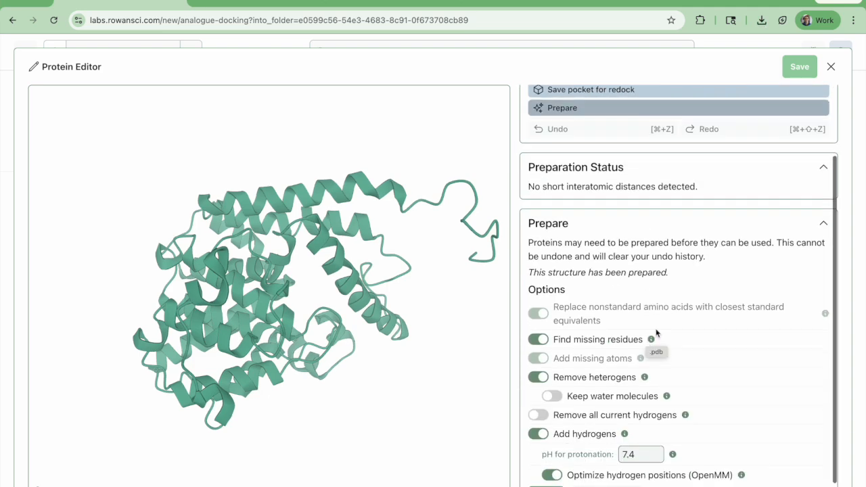
Turn on the display of hydrogens for chain A in the protein view settings
drag(425, 412, 454, 356)
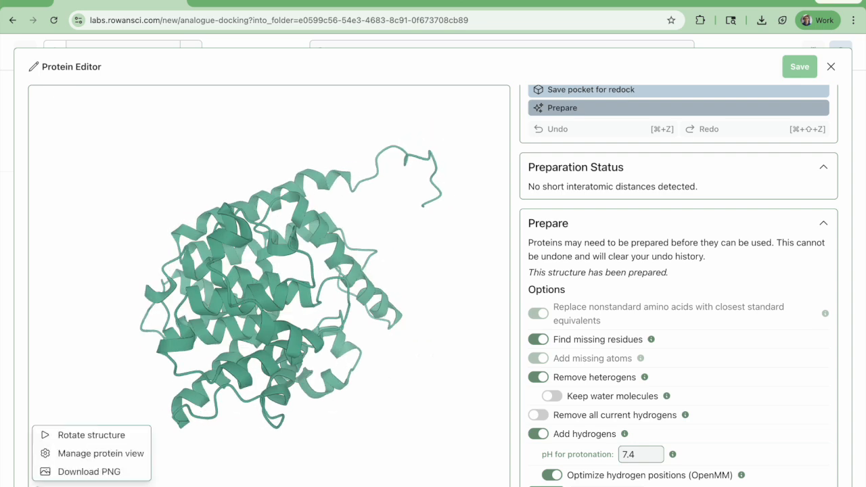
click(73, 454)
click(335, 300)
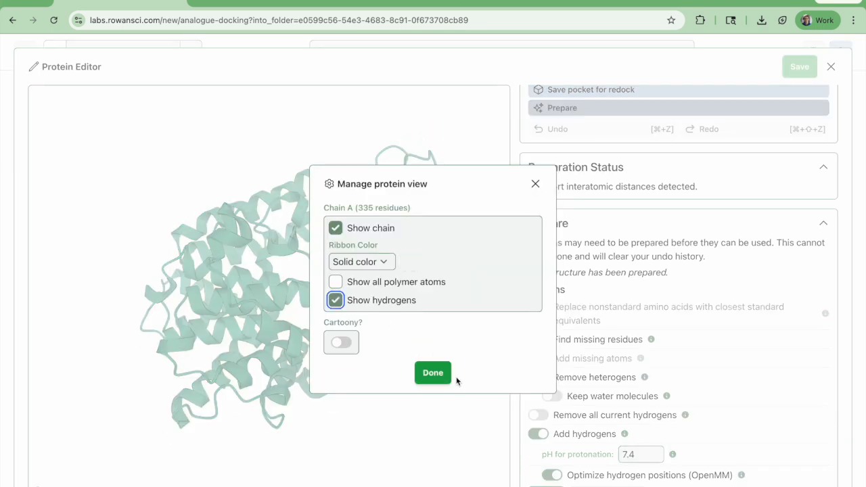
click(441, 379)
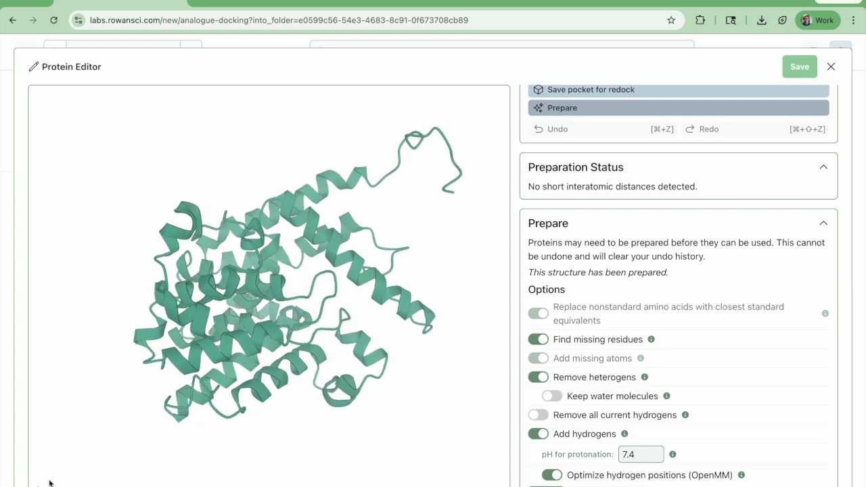
Show all polymer atoms of chain A and inspect the prepared structure up close
mouse_move(51, 483)
click(76, 454)
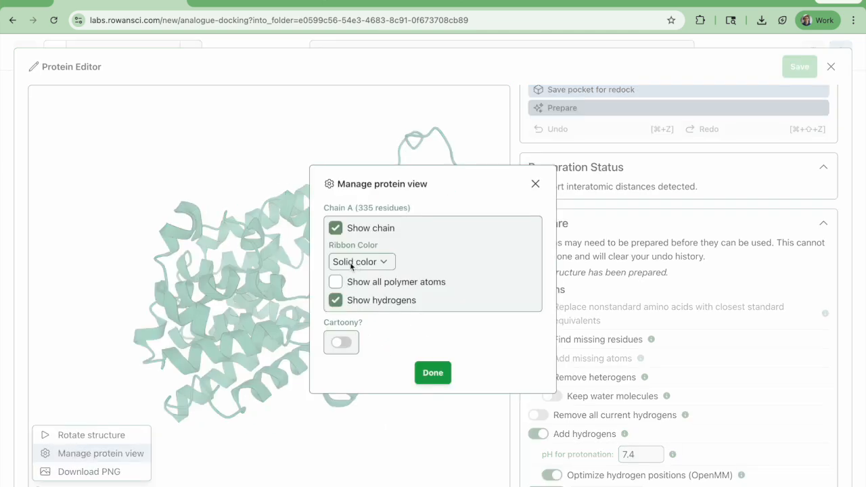
click(336, 281)
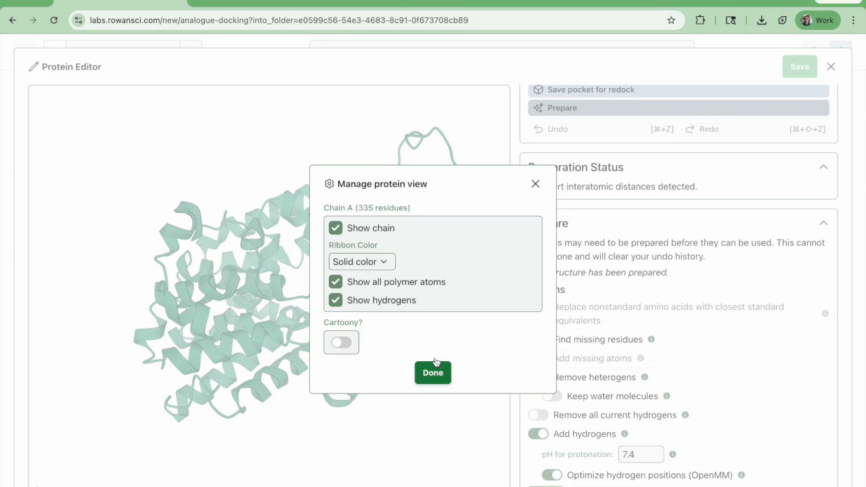
click(471, 406)
scroll(398, 231, up, 5)
scroll(398, 231, up, 1)
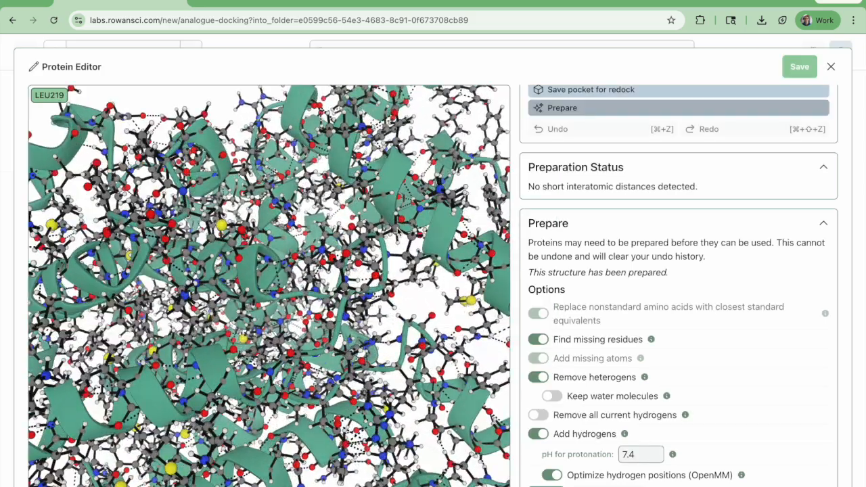
drag(397, 377, 405, 315)
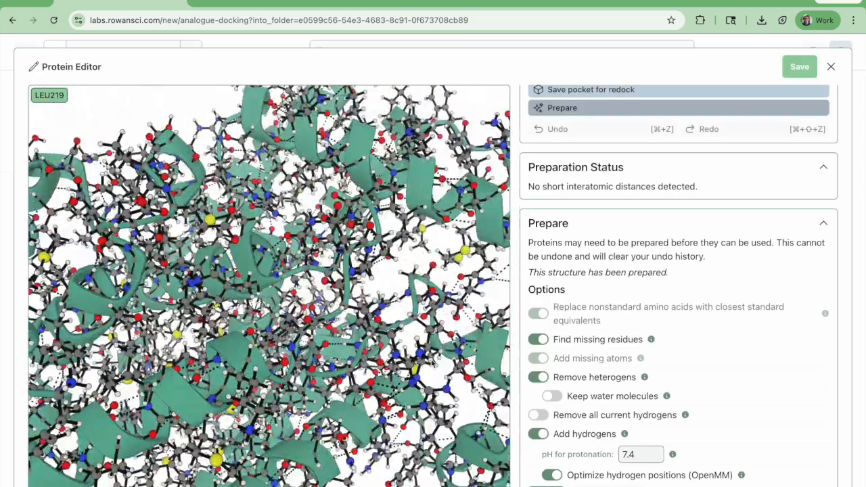
scroll(416, 427, down, 5)
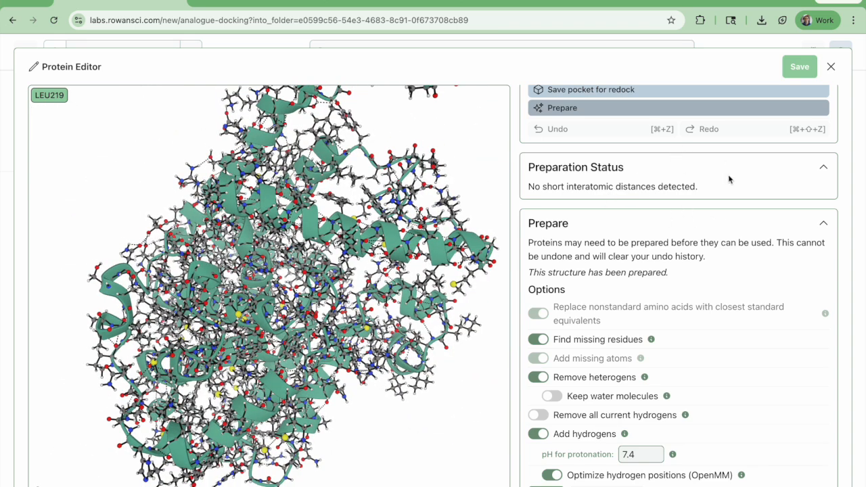
Close the protein editor and collapse the protein's 3D preview in the docking form
click(831, 67)
drag(544, 294, 471, 231)
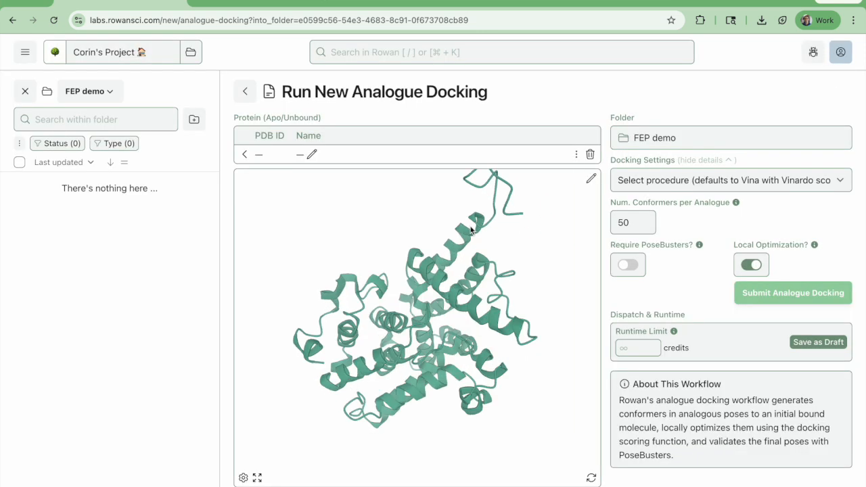
click(245, 155)
Upload ref_ligand (7).sdf as the bound reference pose
click(297, 226)
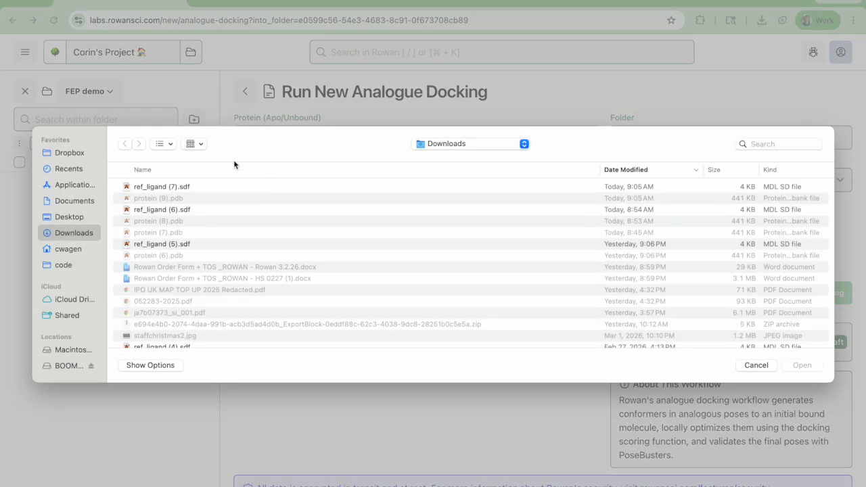
click(201, 186)
key(Return)
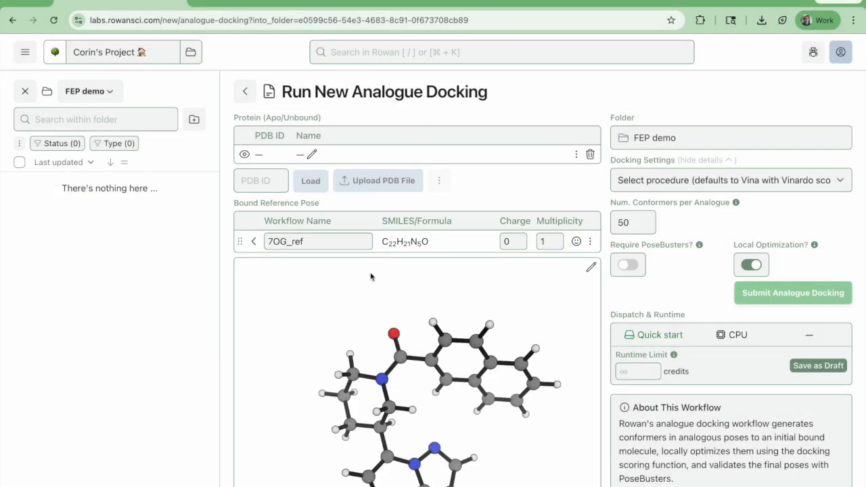
Copy all ligand SMILES with their names from the result_dG.csv table on GitHub and return to the docking form
scroll(622, 338, down, 3)
scroll(568, 356, down, 3)
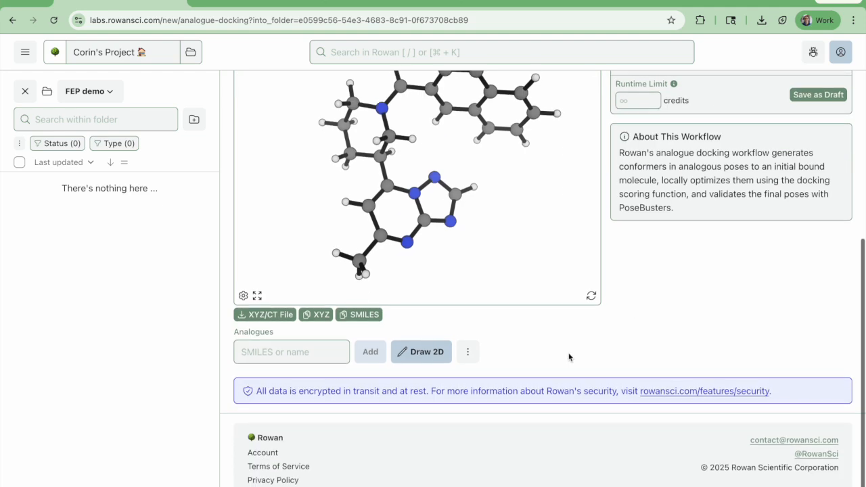
key(ctrl+Tab)
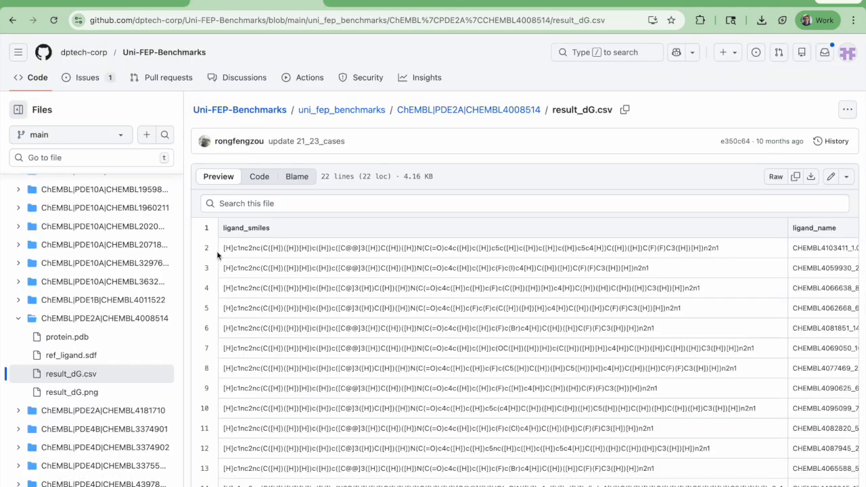
drag(226, 248, 724, 482)
click(254, 267)
key(ctrl+shift+Tab)
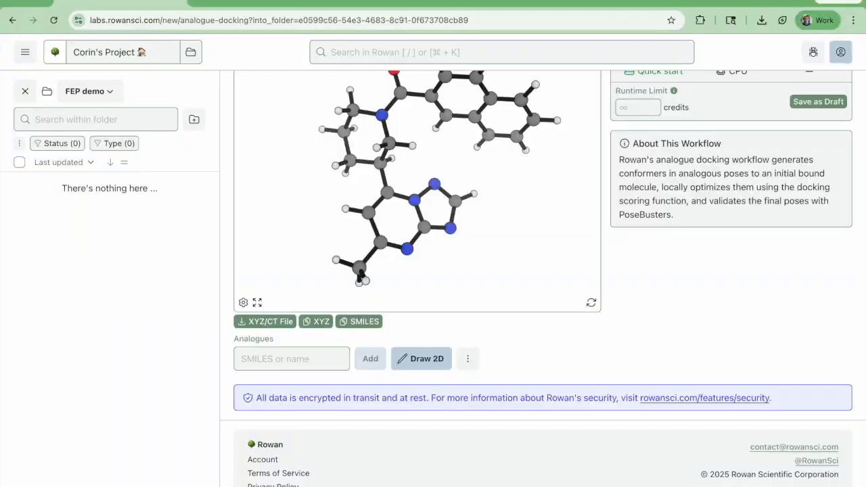
Add the copied ligand SMILES list with names as analogues, without automatic 3D conversion
click(467, 360)
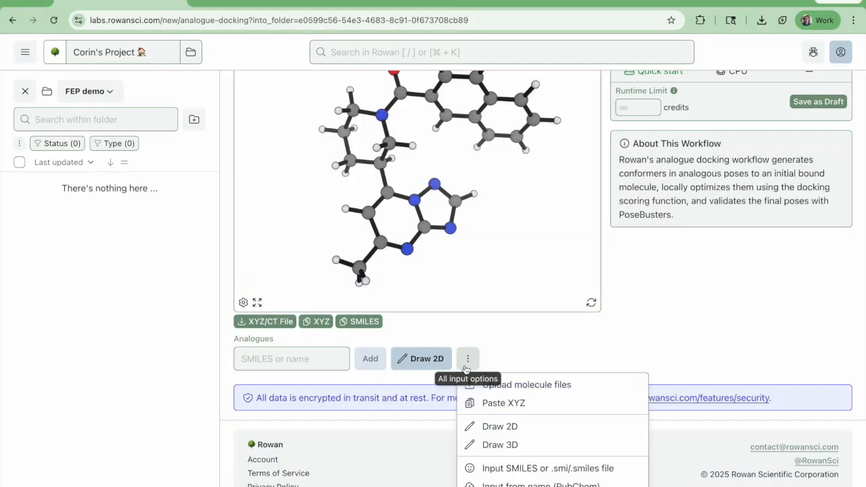
click(515, 468)
click(397, 293)
key(super+v)
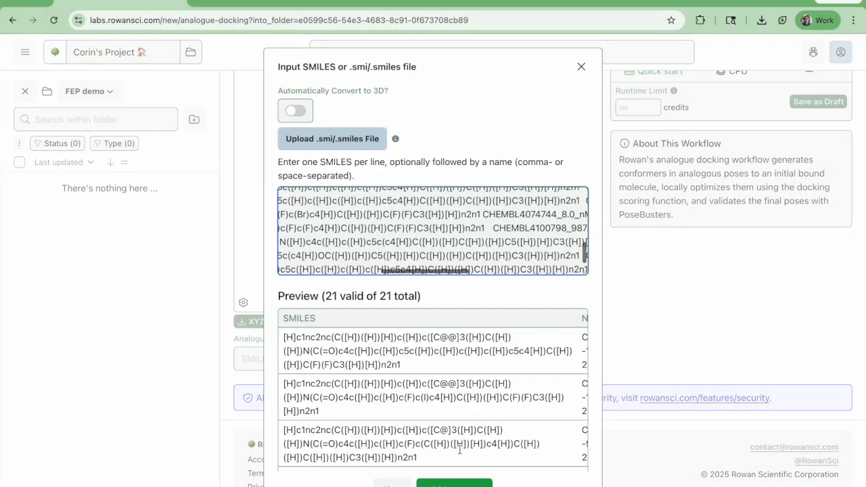
scroll(459, 449, down, 10)
scroll(452, 433, up, 10)
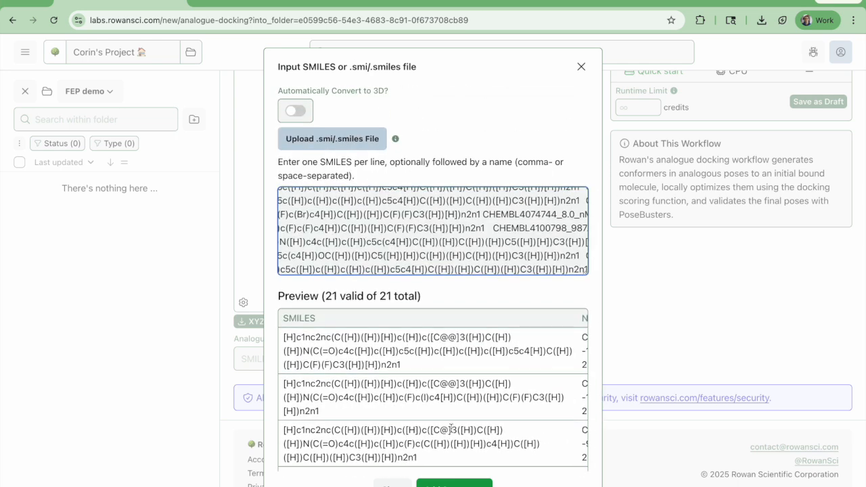
click(454, 483)
Preview the 2D structure of the ninth analogue and check it against the reference ligand and docking settings
scroll(765, 437, down, 5)
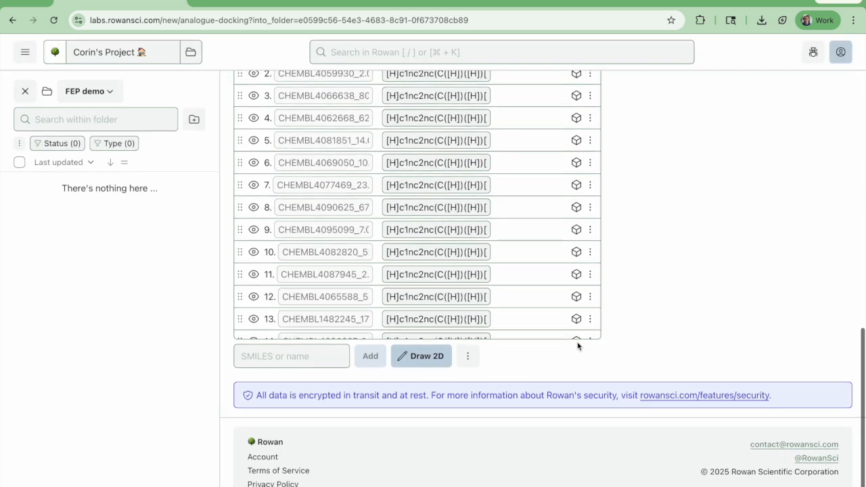
click(254, 231)
scroll(627, 310, up, 5)
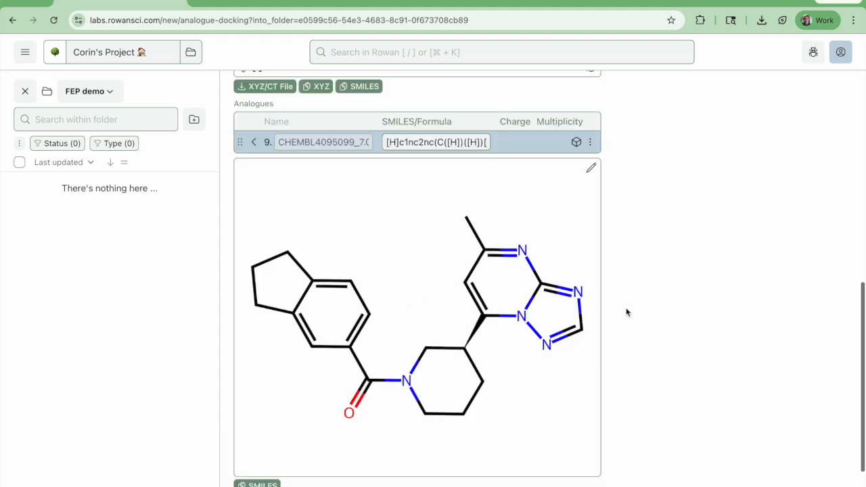
scroll(627, 313, down, 3)
scroll(626, 312, up, 3)
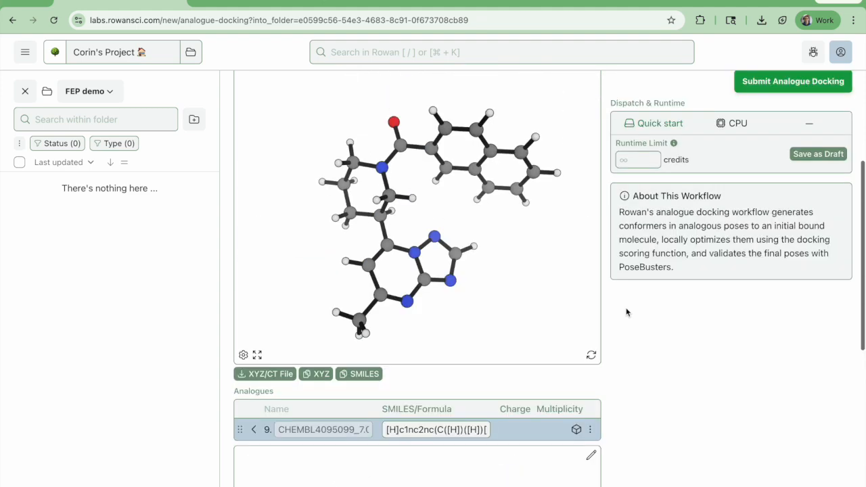
scroll(627, 312, down, 5)
scroll(627, 311, up, 8)
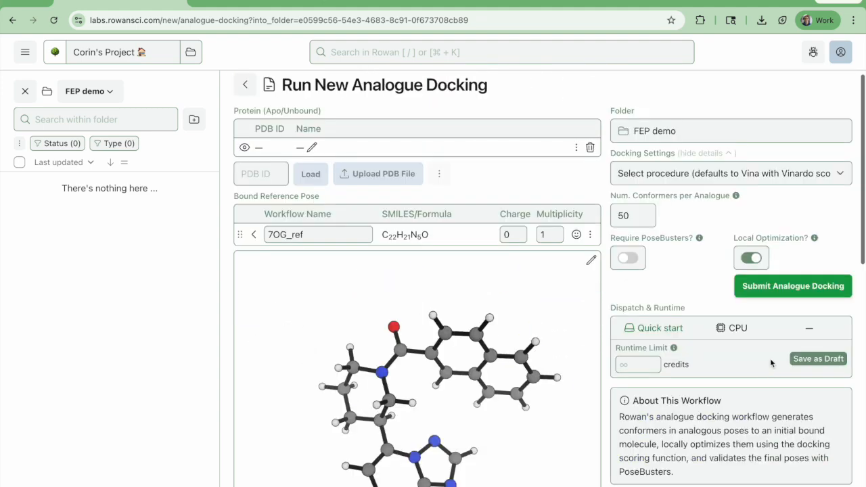
Submit the analogue docking and rename the running workflow "generate poses"
click(820, 287)
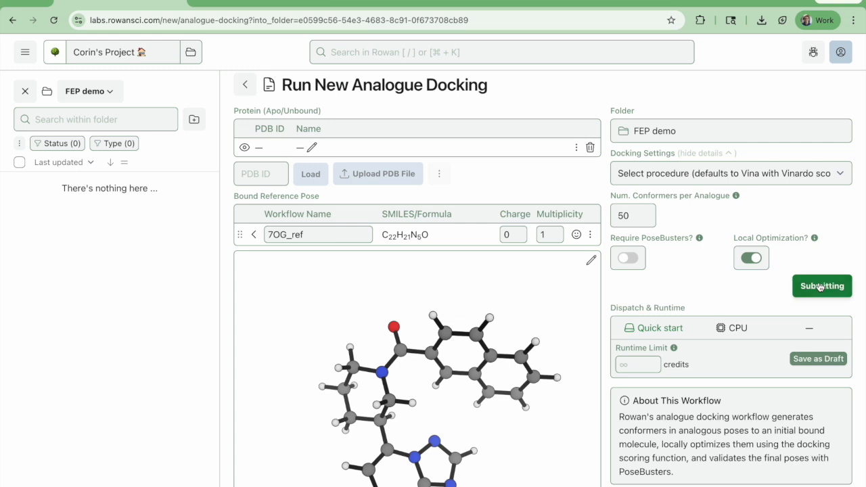
click(341, 84)
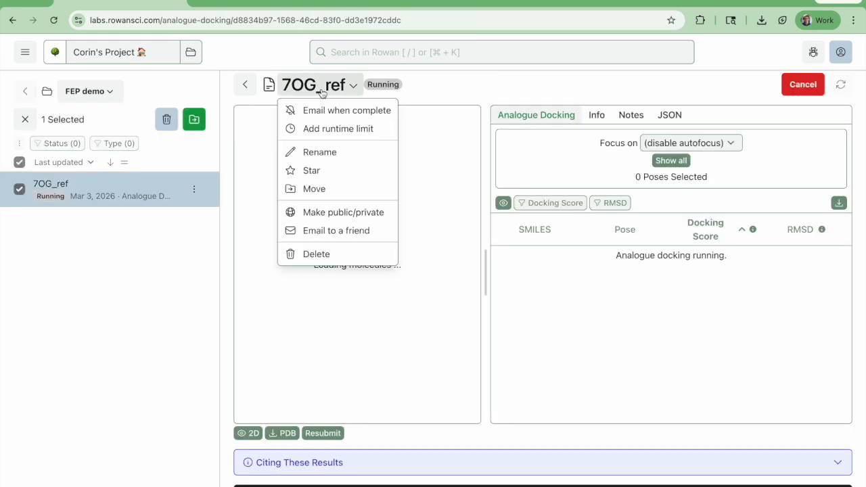
click(337, 150)
text(generate poses)
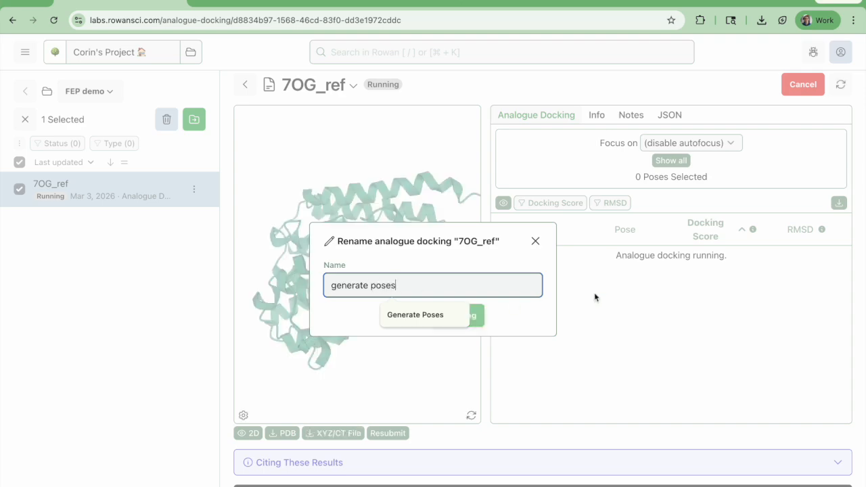
key(Return)
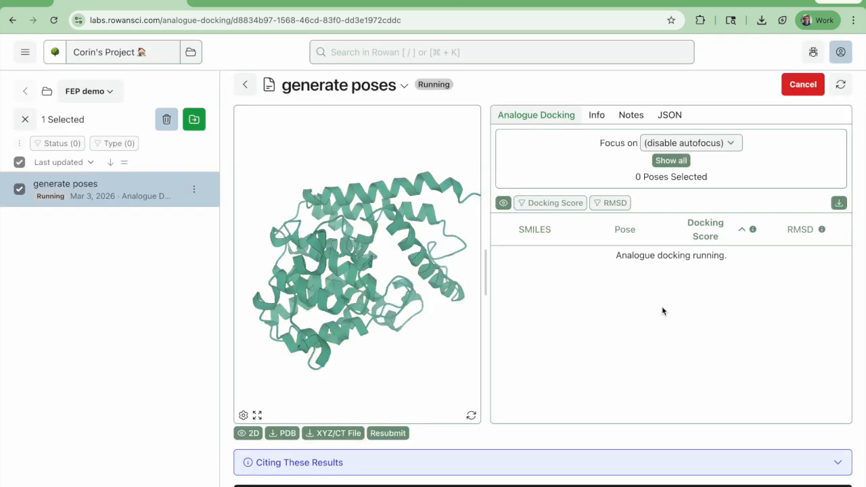
Inspect the protein and the first docked poses in the binding site from several angles
drag(473, 364, 442, 309)
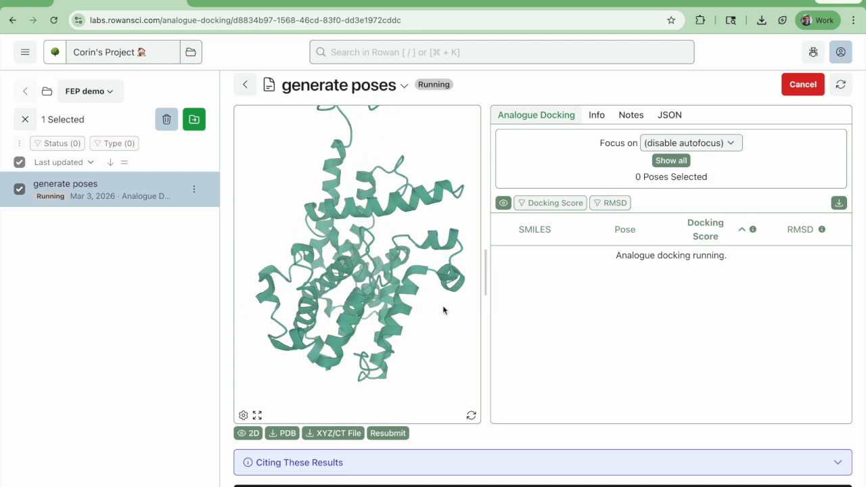
mouse_move(454, 363)
mouse_down()
mouse_move(441, 345)
mouse_move(451, 366)
mouse_up()
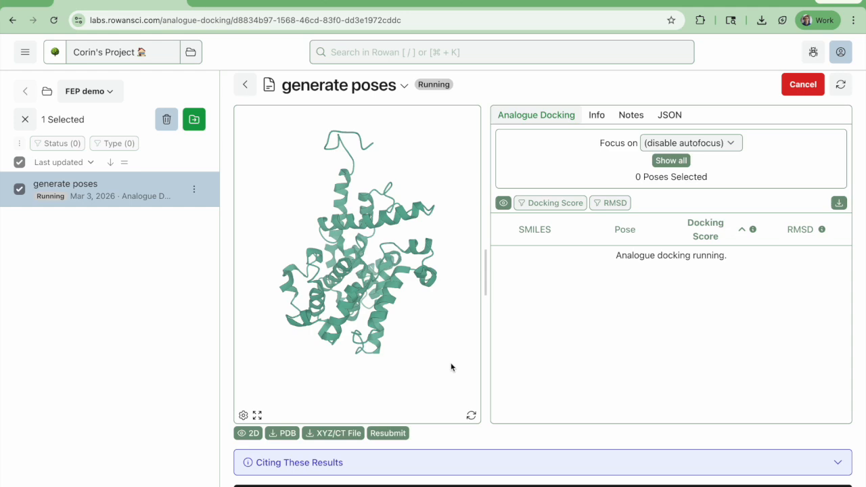
drag(458, 343, 430, 386)
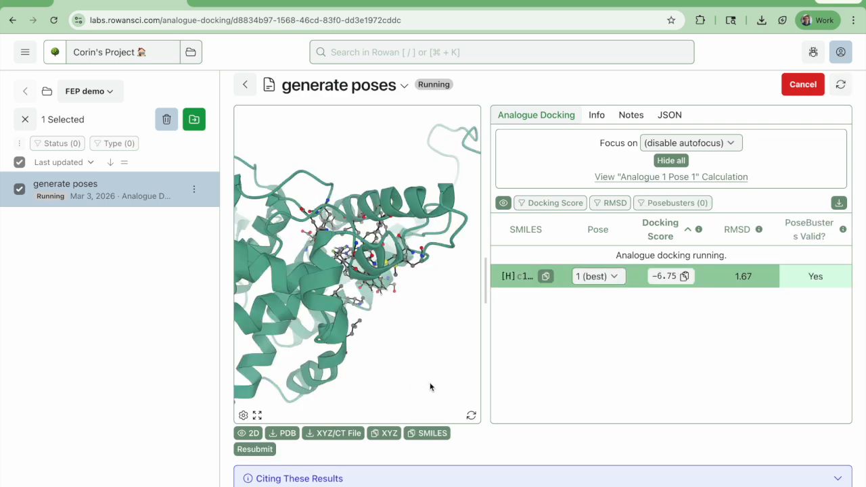
drag(431, 387, 414, 356)
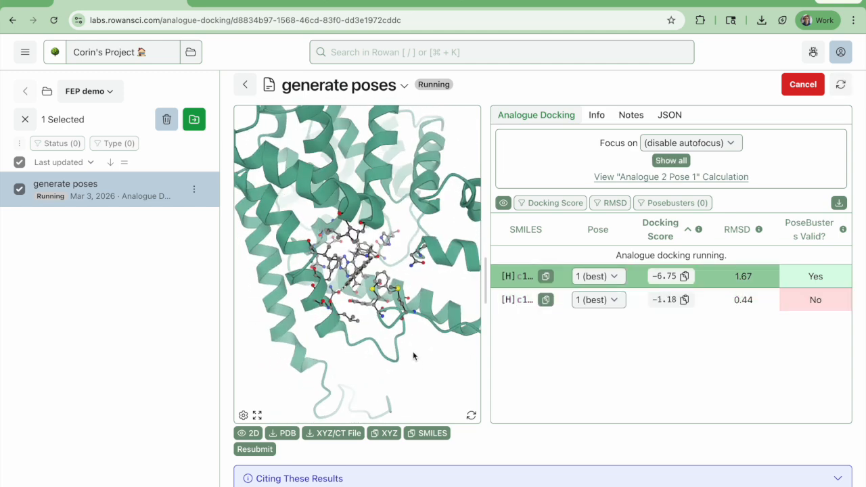
scroll(413, 355, up, 5)
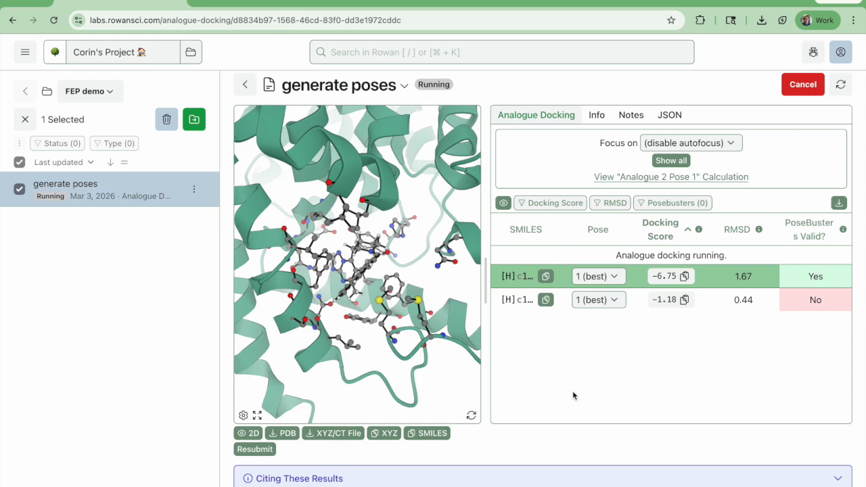
scroll(572, 396, down, 1)
drag(403, 320, 351, 271)
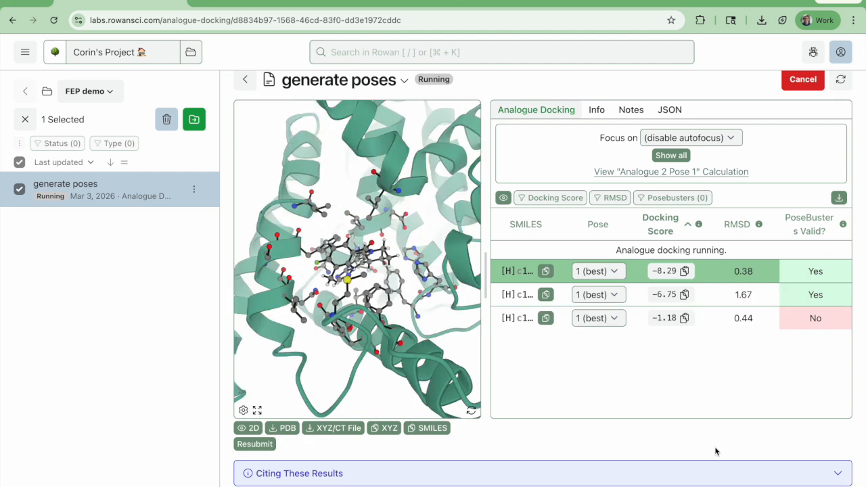
drag(414, 298, 460, 408)
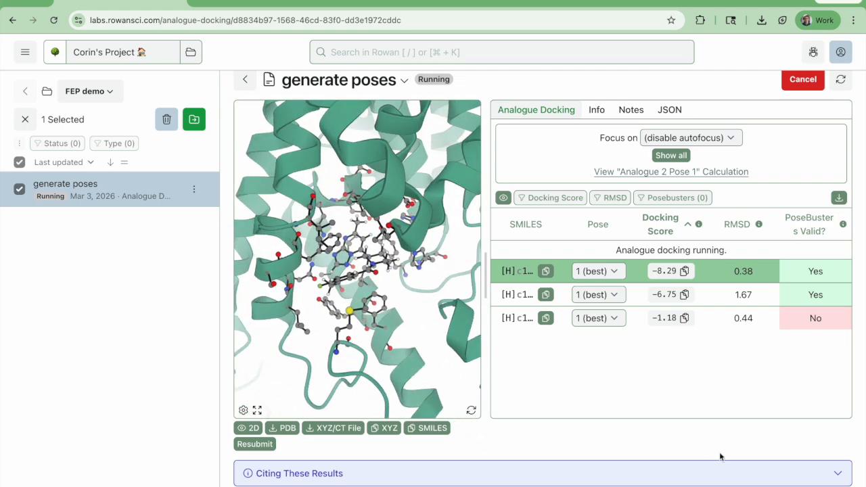
Expand the logfile and review the conformer generation and docking progress of the analogues
scroll(671, 457, down, 2)
click(605, 396)
scroll(606, 396, down, 5)
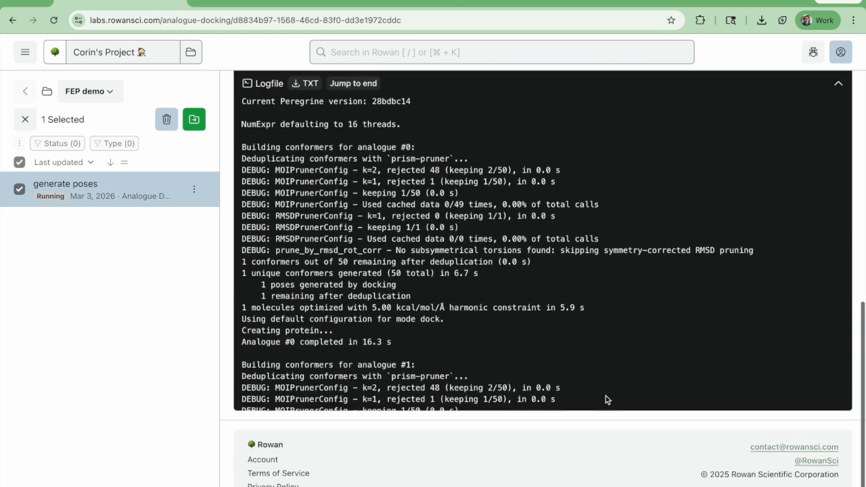
scroll(605, 396, up, 10)
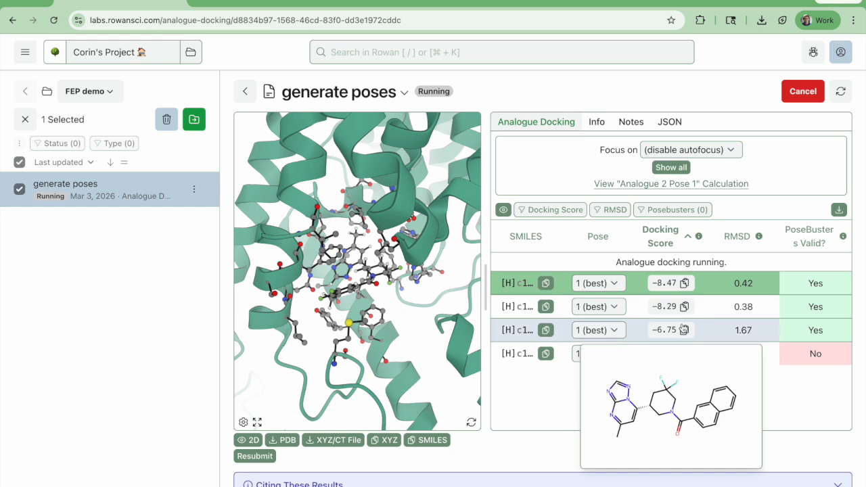
Compare the analogues' 2D structures and display the poses scored −8.29 and 35.88 in the binding site
mouse_move(690, 289)
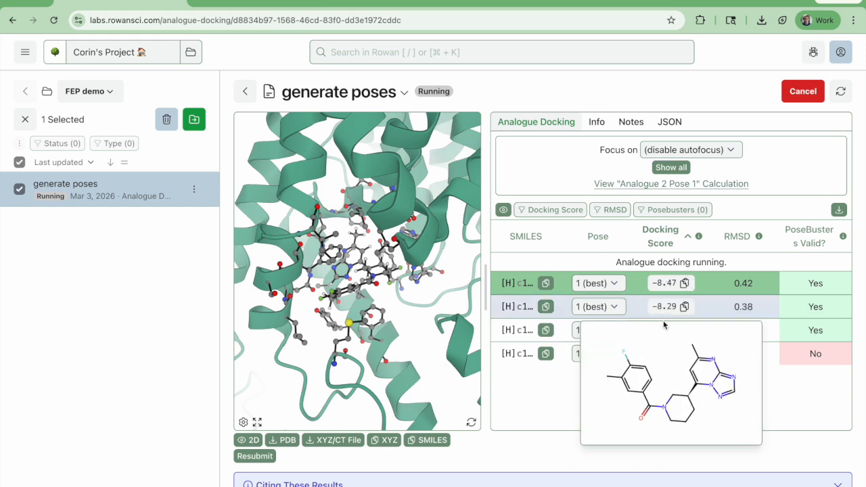
mouse_move(666, 333)
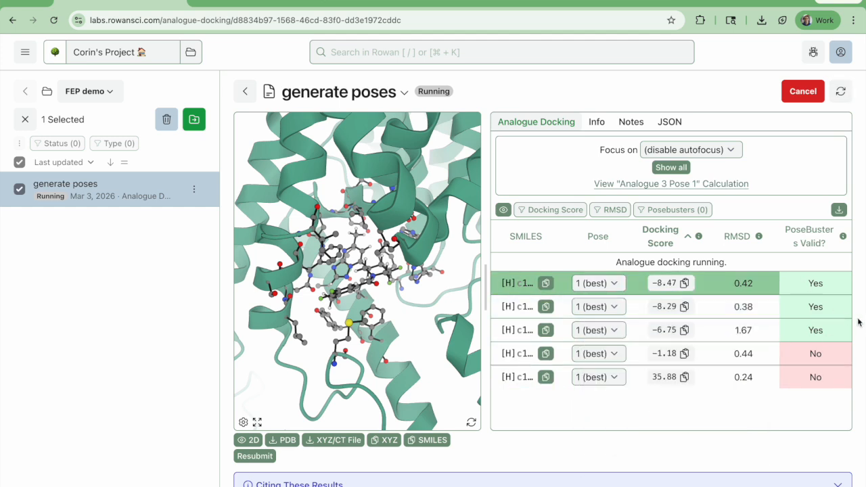
click(772, 311)
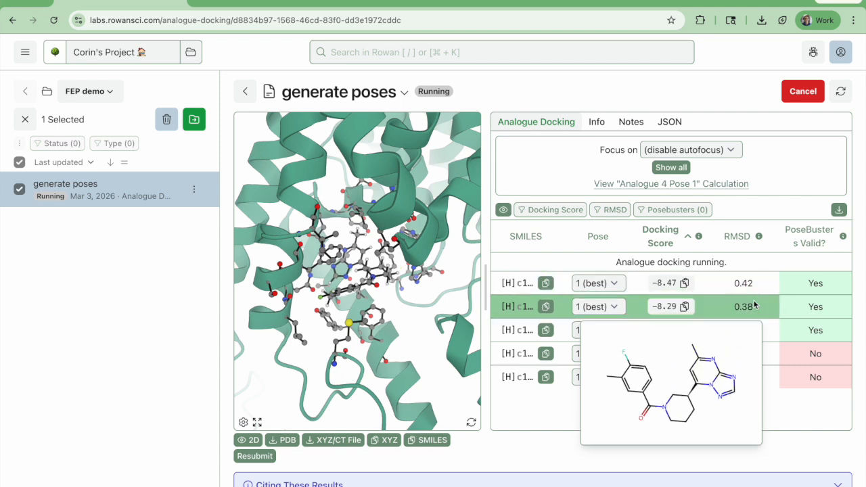
click(781, 384)
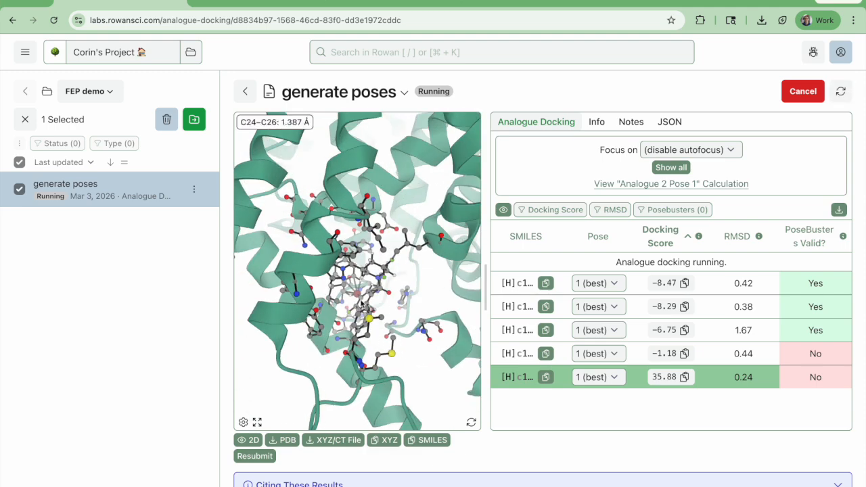
scroll(362, 345, up, 10)
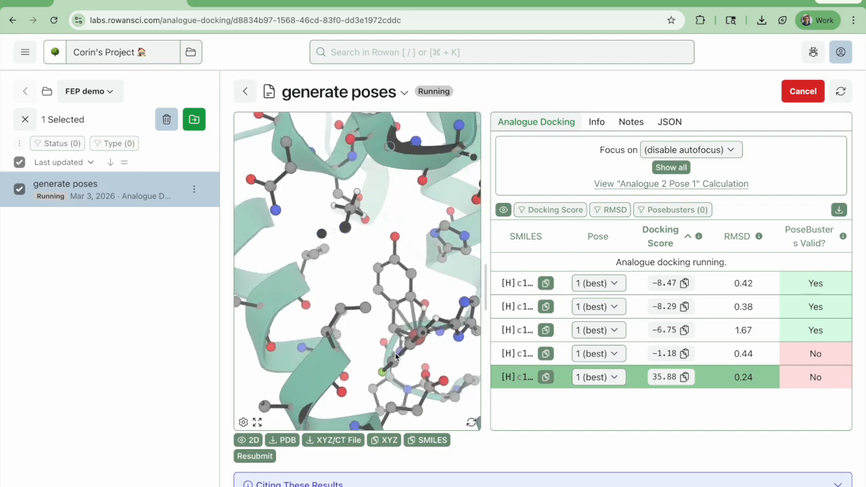
Set the viewer focus to Pose and examine the docked analogues and their surrounding residues
click(710, 145)
click(657, 135)
drag(428, 316, 347, 315)
drag(445, 334, 394, 331)
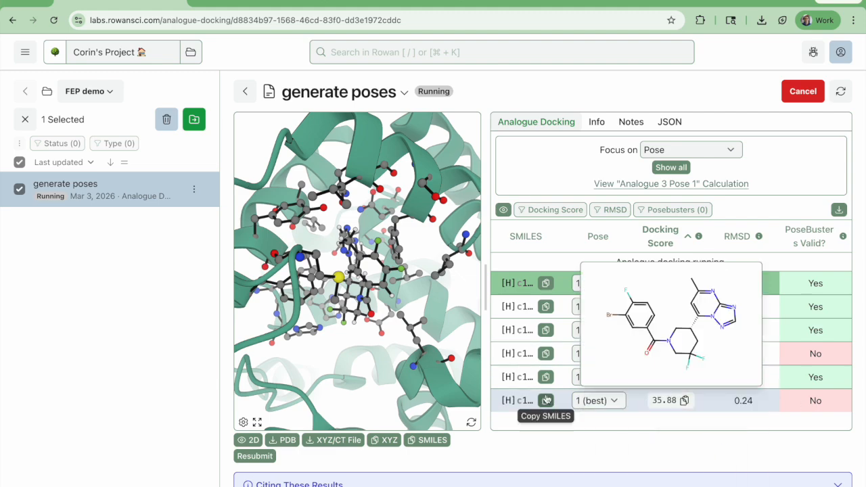
drag(405, 366, 376, 362)
scroll(398, 342, down, 3)
scroll(650, 414, down, 1)
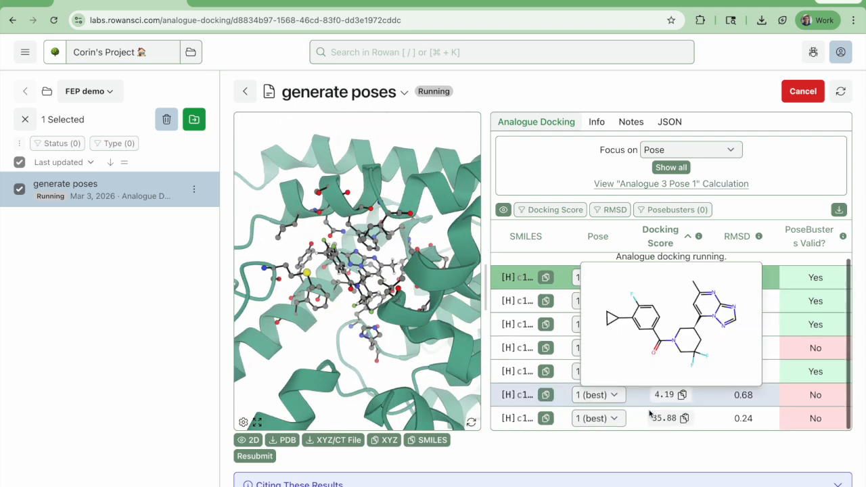
scroll(649, 414, up, 1)
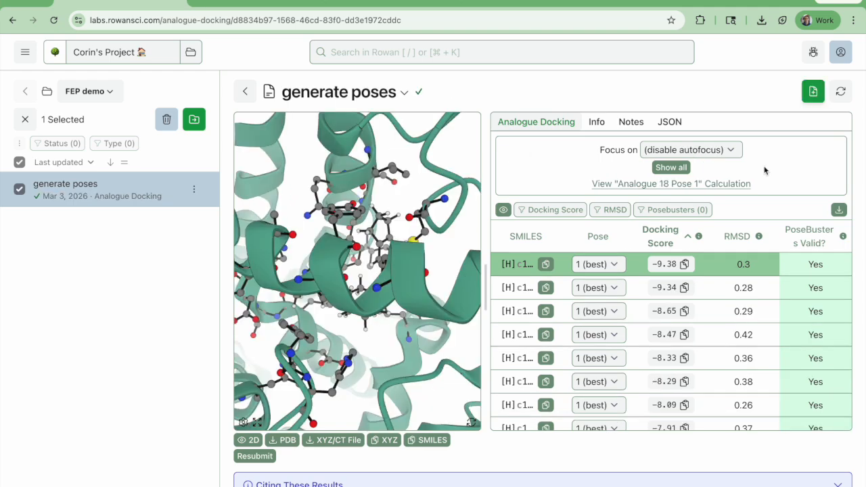
Review the finished docking results and filter them to poses with PoseBusters validity Yes
scroll(798, 240, down, 5)
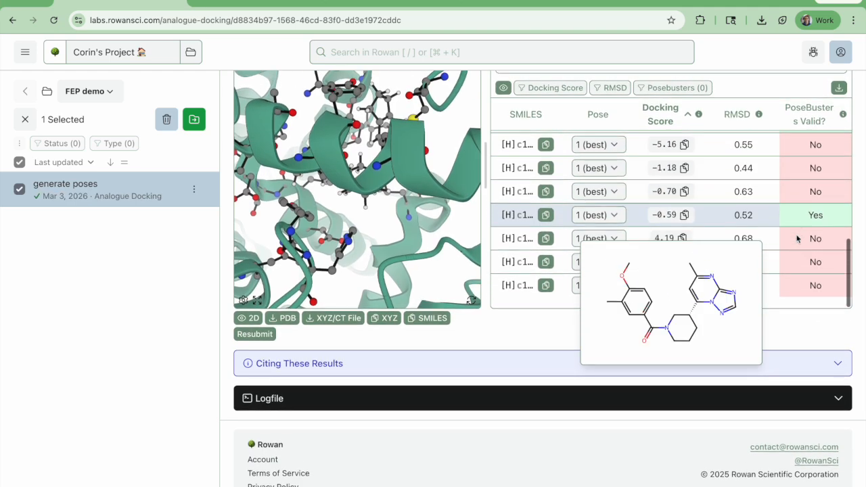
scroll(796, 236, up, 5)
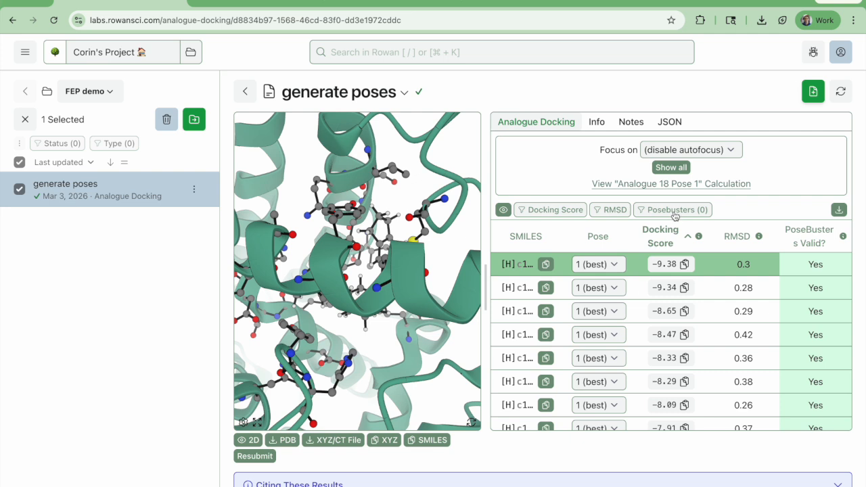
click(677, 210)
click(668, 271)
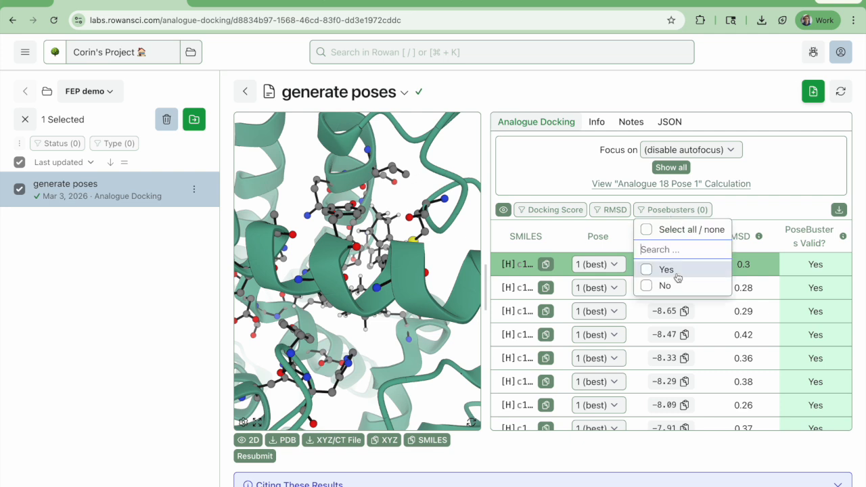
click(778, 204)
scroll(799, 359, down, 5)
scroll(799, 359, up, 5)
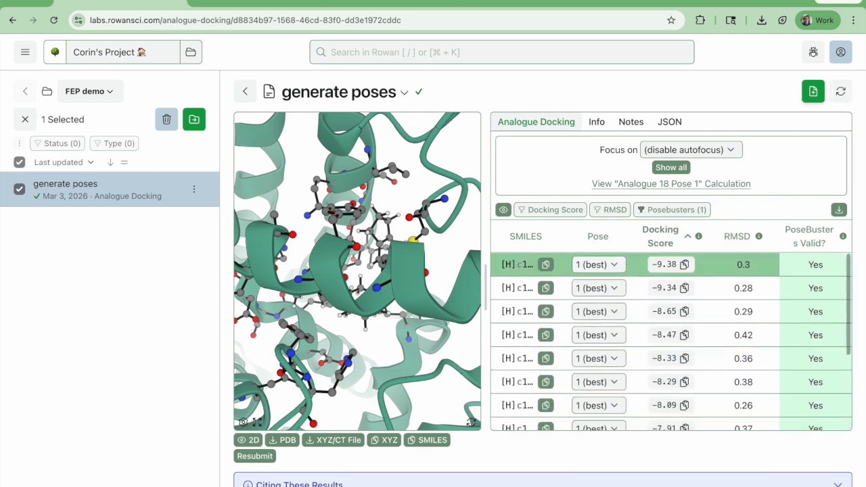
Show all filtered poses together and choose the current protein structure (Input Target) with the selected 13 structures for resubmission
click(671, 167)
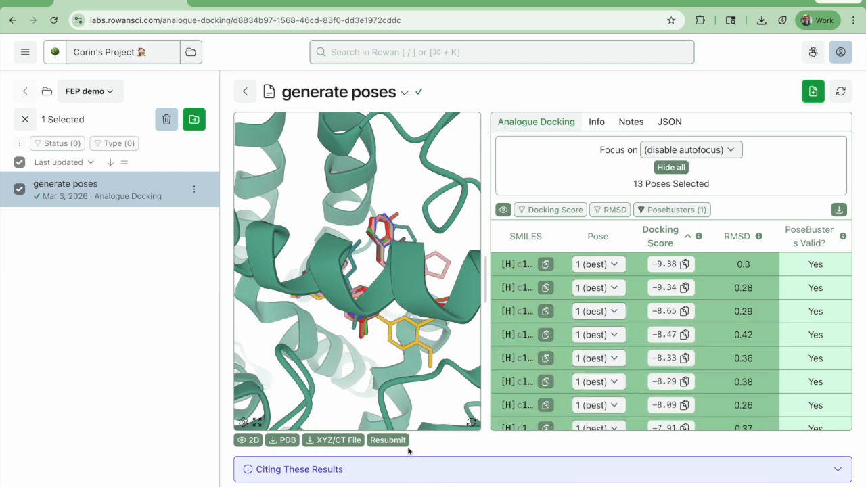
click(383, 441)
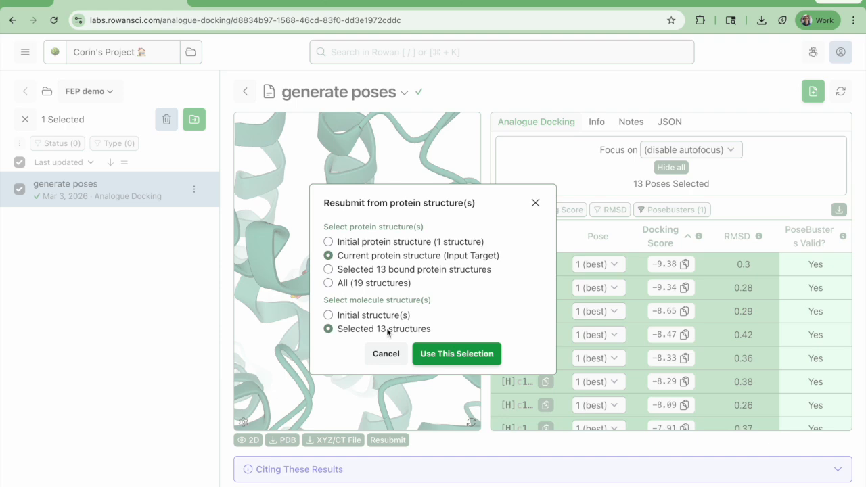
click(454, 358)
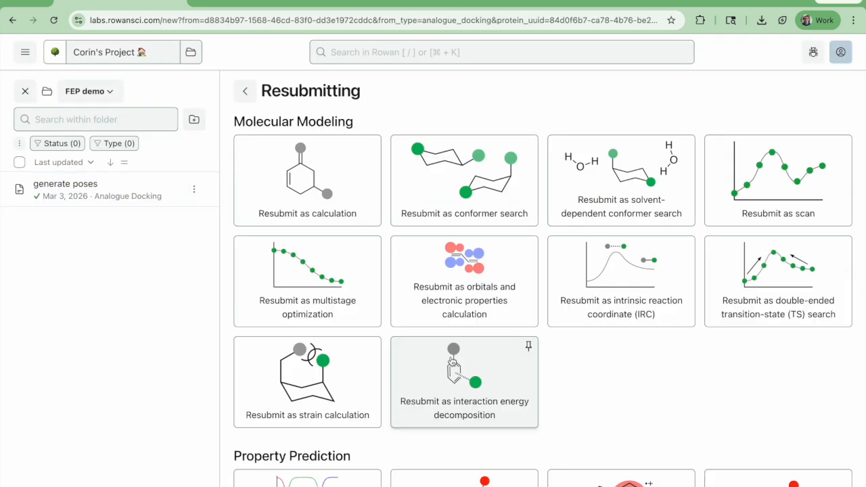
Resubmit the selected poses and protein as an RBFE graph workflow
scroll(474, 328, down, 5)
scroll(475, 328, down, 2)
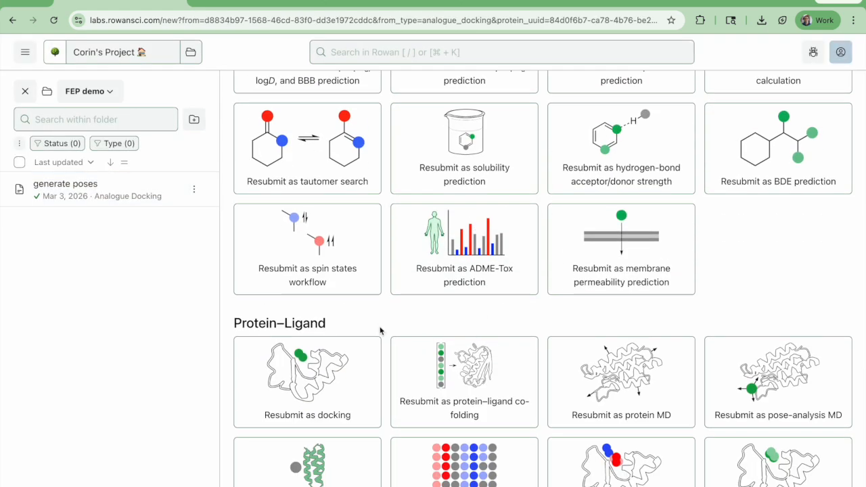
scroll(381, 330, down, 4)
click(299, 306)
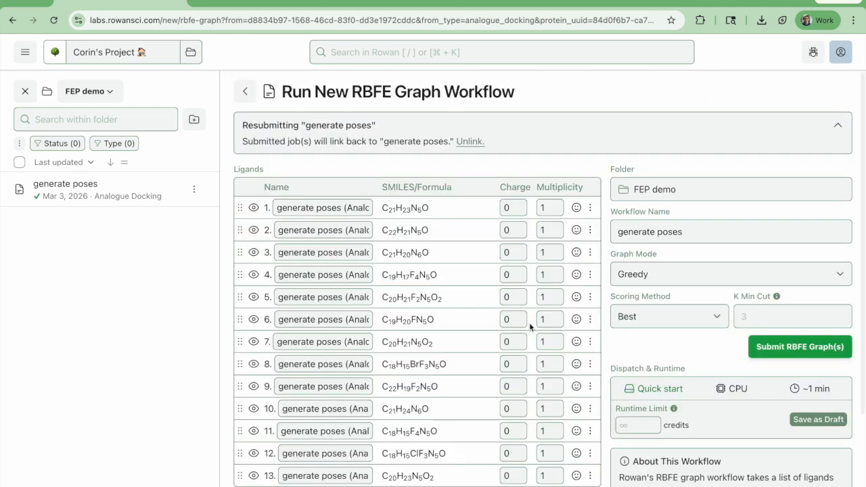
Rename the 13 ligands in list order with the numbers 1 through 13
click(297, 207)
key(ctrl+a)
text(1)
double_click(317, 230)
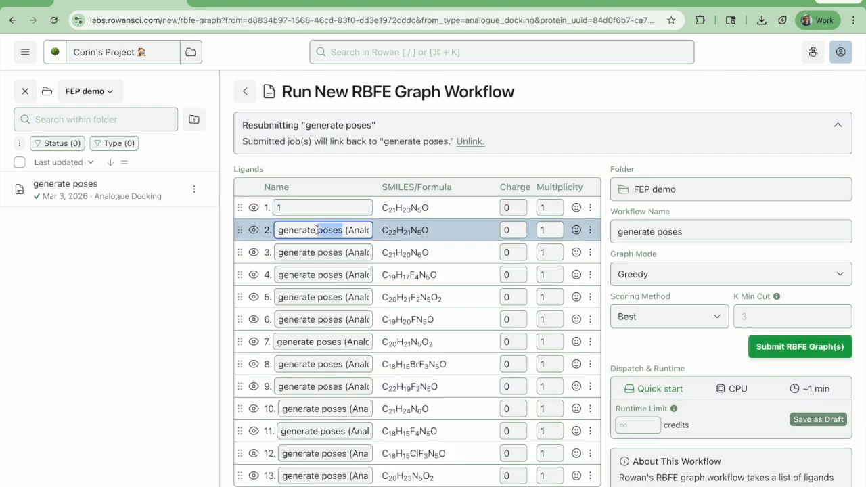
key(ctrl+a)
text(2)
double_click(316, 253)
key(ctrl+a)
text(3)
double_click(315, 275)
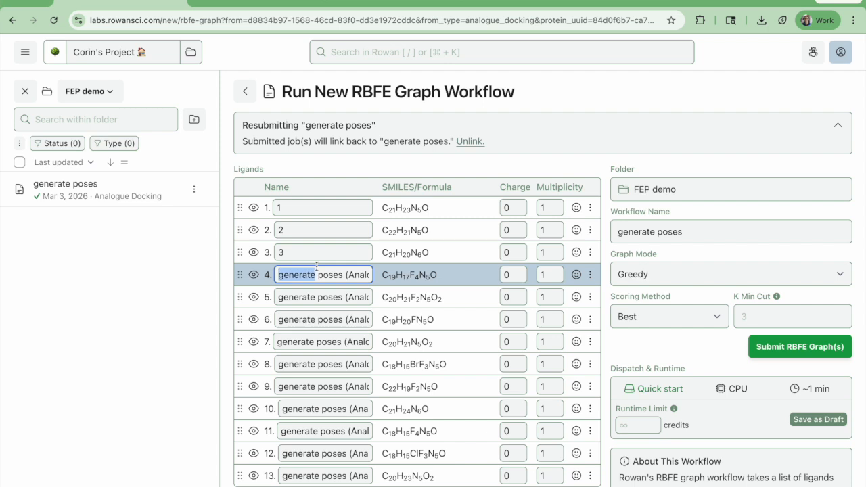
key(ctrl+a)
text(4)
double_click(319, 297)
key(ctrl+a)
text(5)
double_click(319, 319)
key(ctrl+a)
text(9)
double_click(318, 342)
key(ctrl+a)
text(7)
double_click(320, 364)
key(ctrl+a)
text(8)
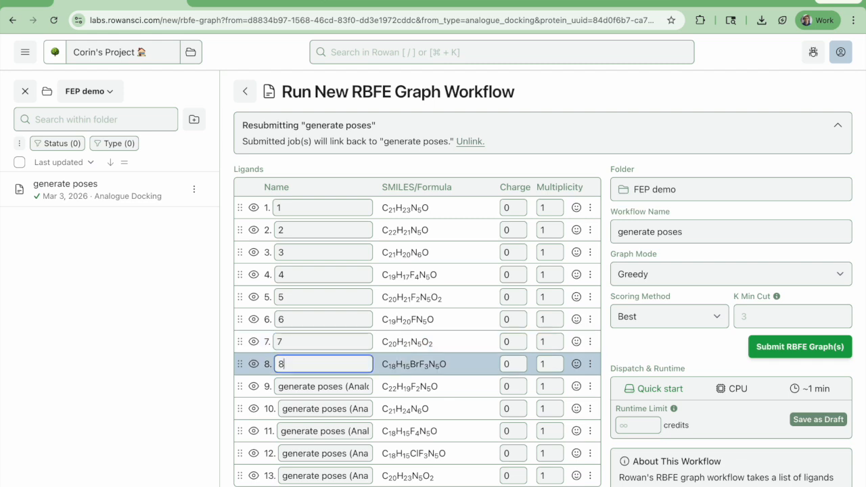
double_click(319, 385)
key(ctrl+a)
text(9)
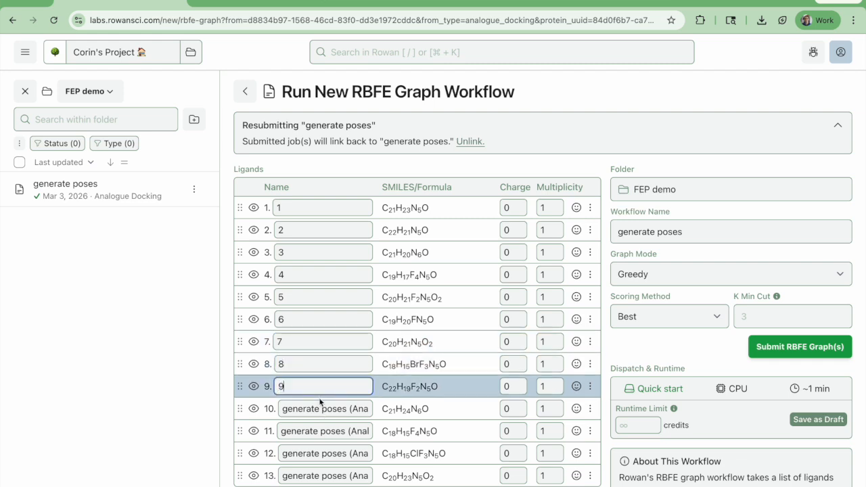
click(319, 407)
text(10)
double_click(322, 431)
key(ctrl+a)
text(11)
double_click(325, 453)
key(ctrl+a)
text(12)
double_click(319, 475)
key(ctrl+a)
text(13)
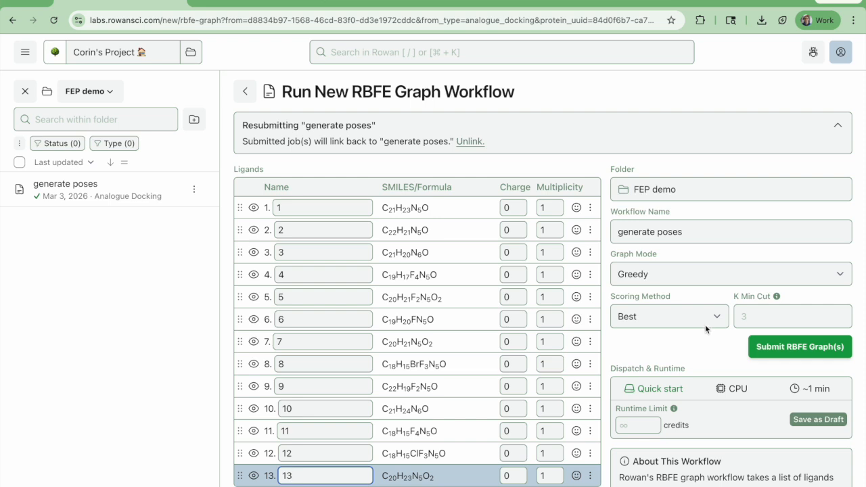
Keep the graph mode on Greedy and submit the RBFE graph workflow
click(667, 279)
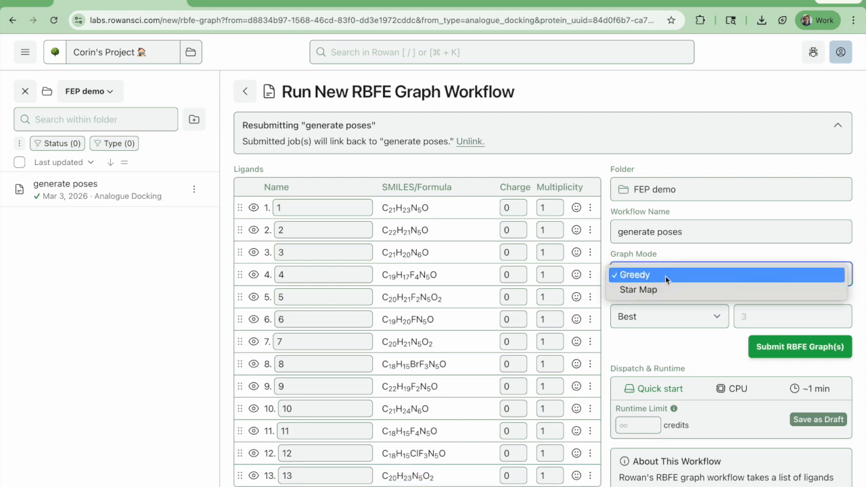
click(665, 275)
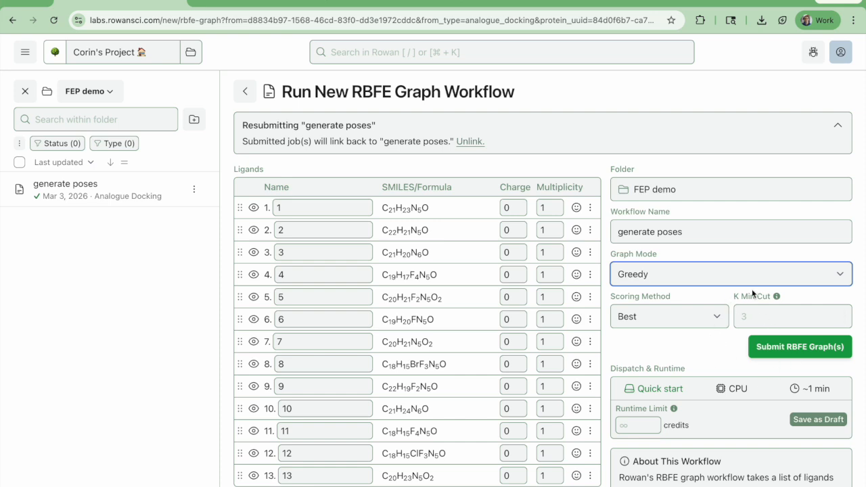
click(784, 352)
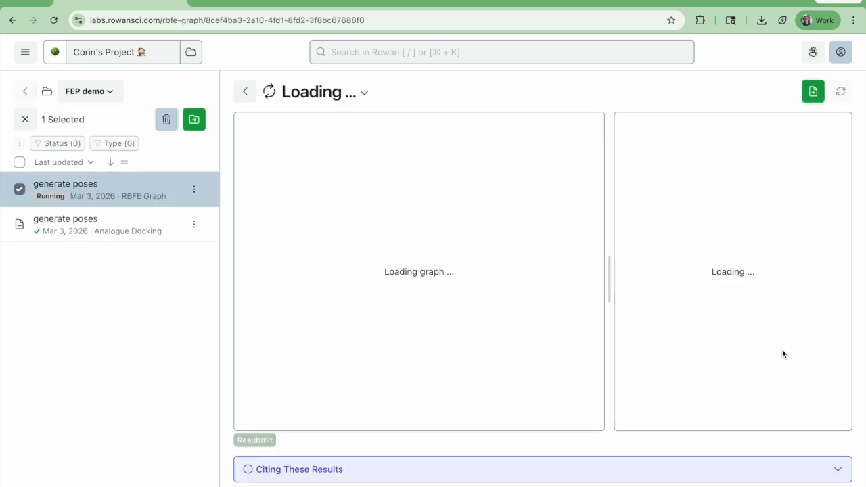
Rename the submitted RBFE graph workflow as "generate alchemical perturbation graph"
click(364, 100)
click(356, 161)
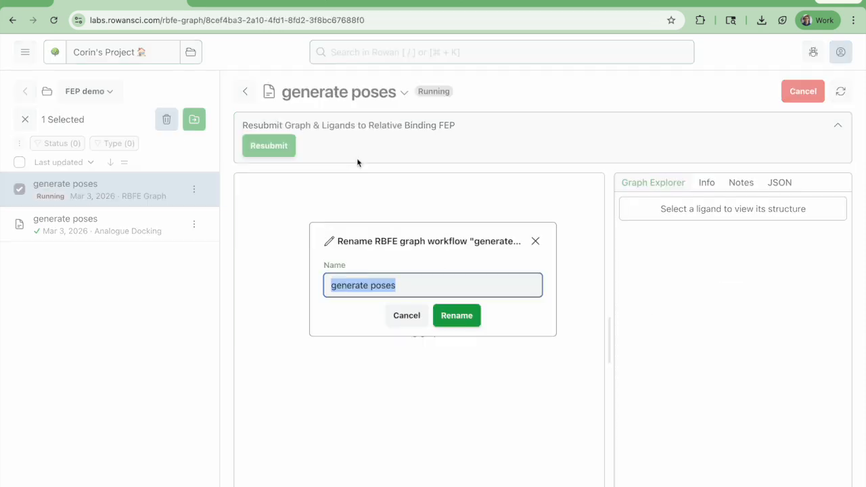
double_click(398, 286)
text(alchemical perturbation graph)
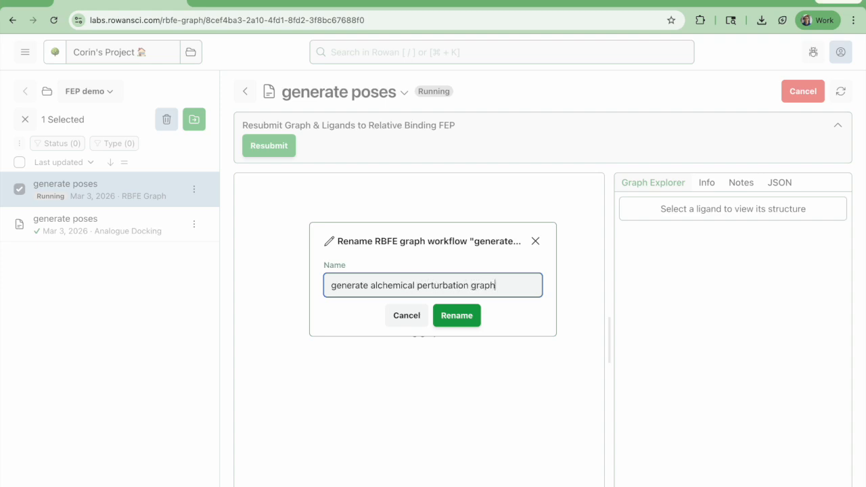
key(Return)
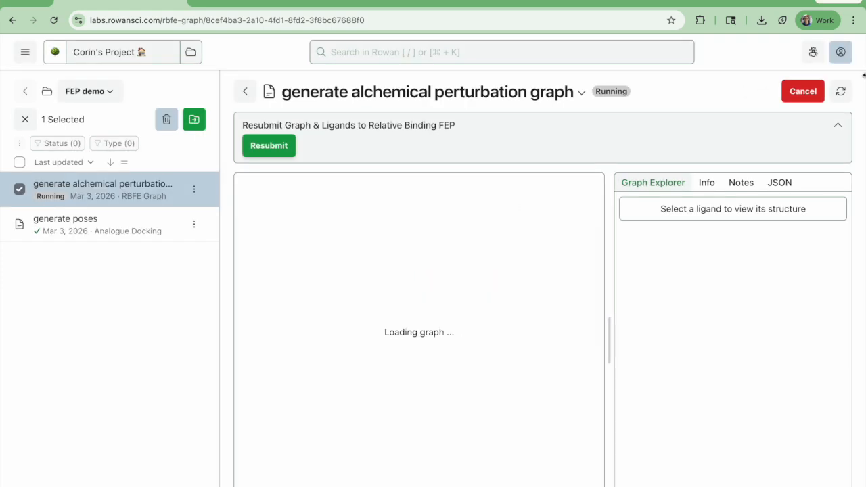
Refresh the running workflow's view until the perturbation graph loads
click(851, 90)
click(851, 89)
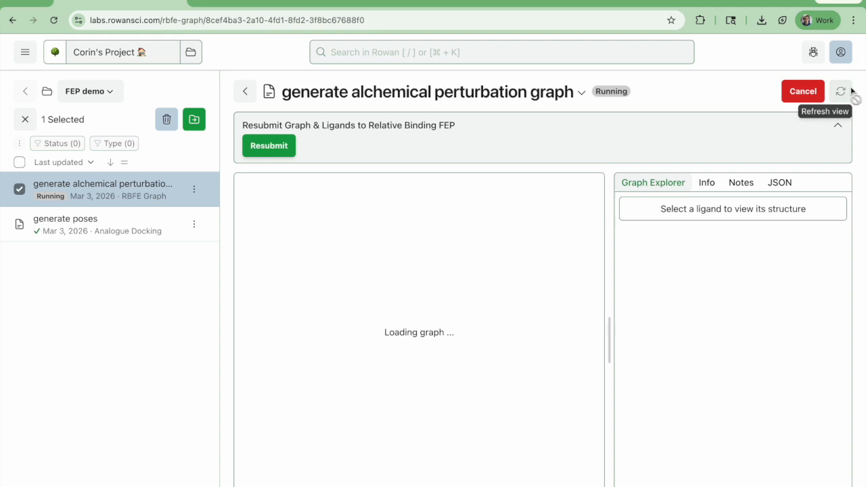
click(852, 92)
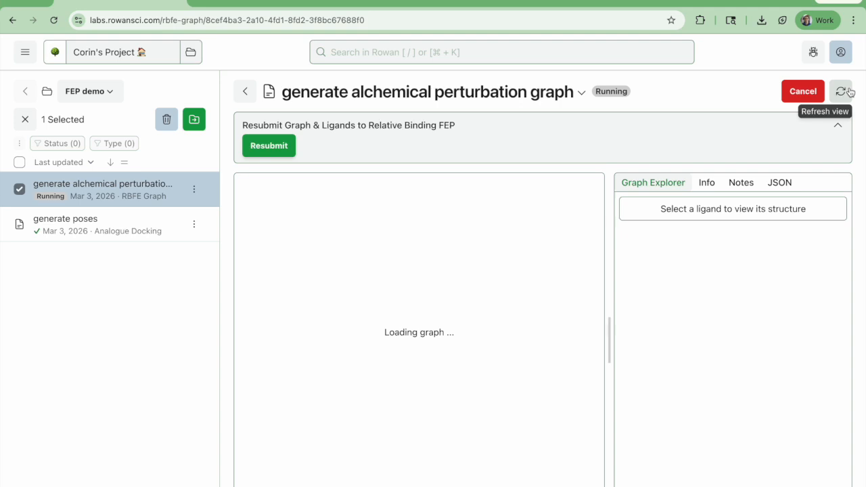
click(850, 92)
click(851, 92)
click(850, 92)
click(850, 92)
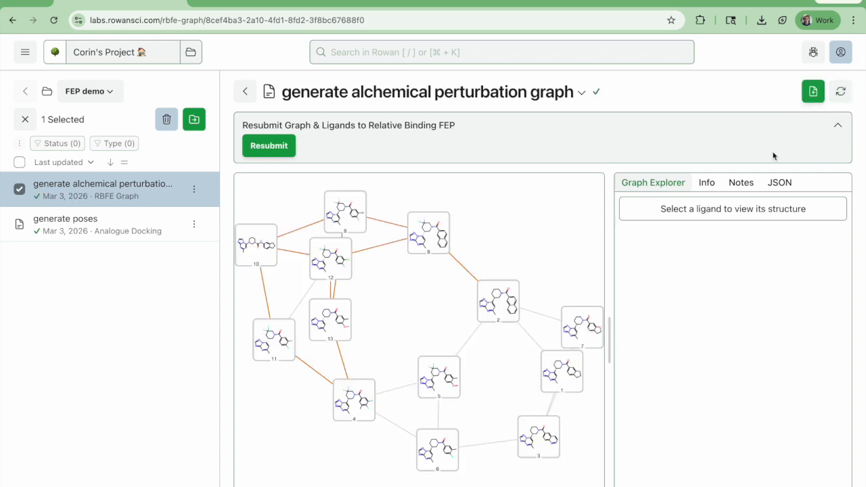
Spread out ligand nodes 13 and 12 in the graph and inspect the edges between ligands 3 and 6 and ligands 2 and 9
drag(357, 325, 380, 332)
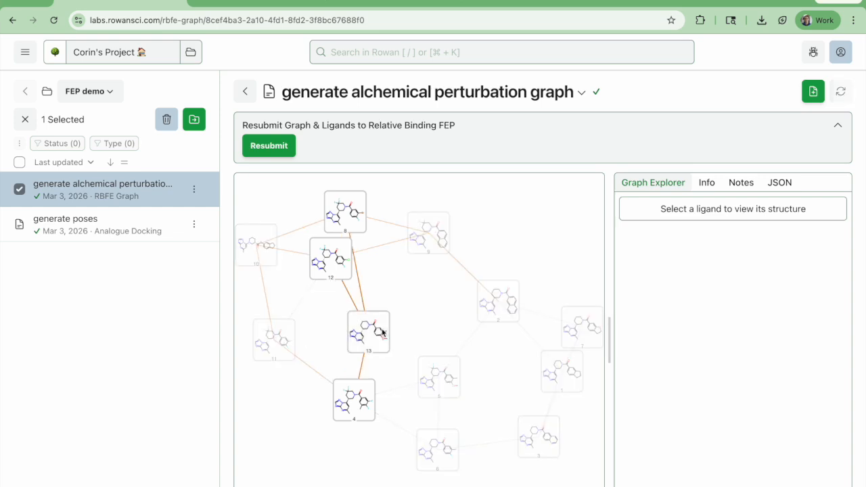
drag(332, 276, 318, 293)
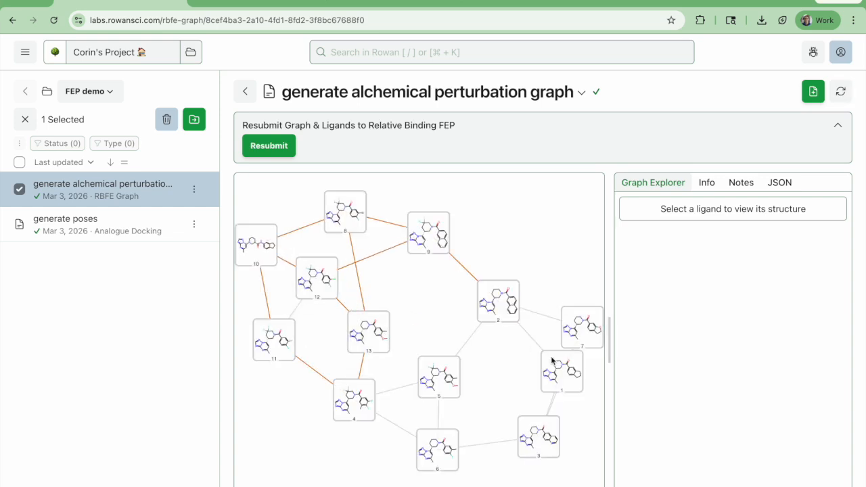
click(484, 444)
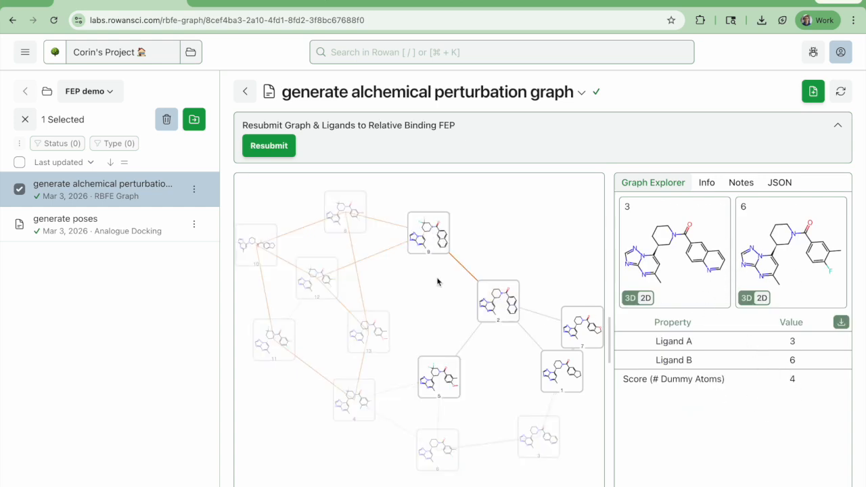
click(464, 272)
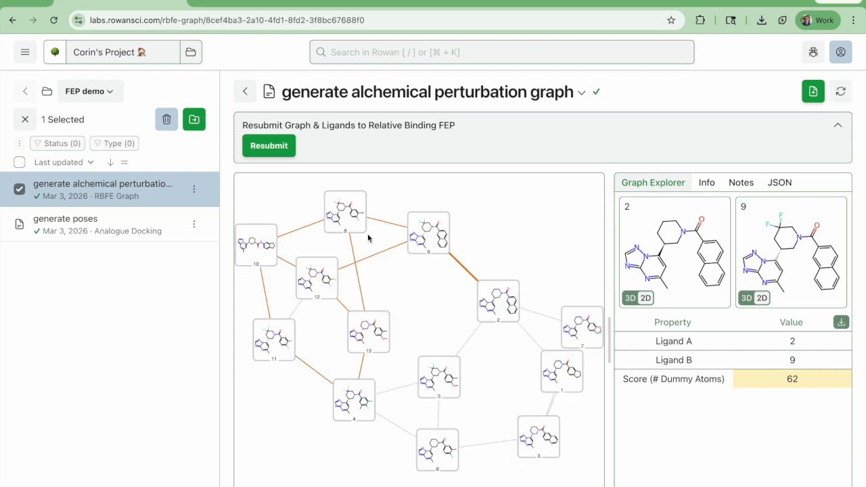
Resubmit the graph and ligands to Relative Binding FEP and move the ligand 1 node away from ligand 7 in the graph
click(284, 149)
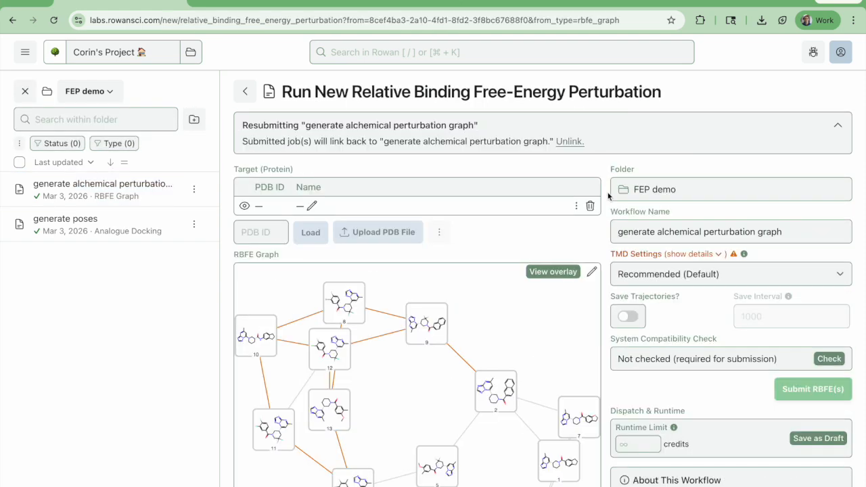
scroll(607, 193, down, 1)
scroll(534, 189, down, 3)
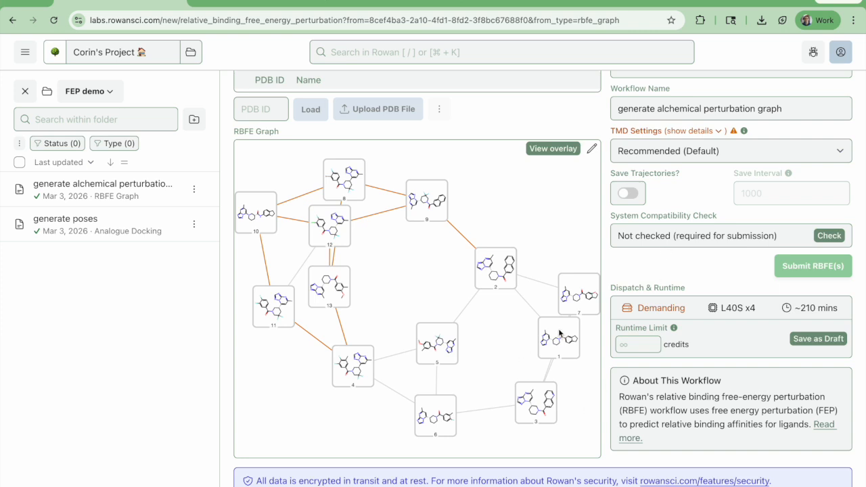
drag(557, 337, 506, 341)
scroll(726, 346, up, 4)
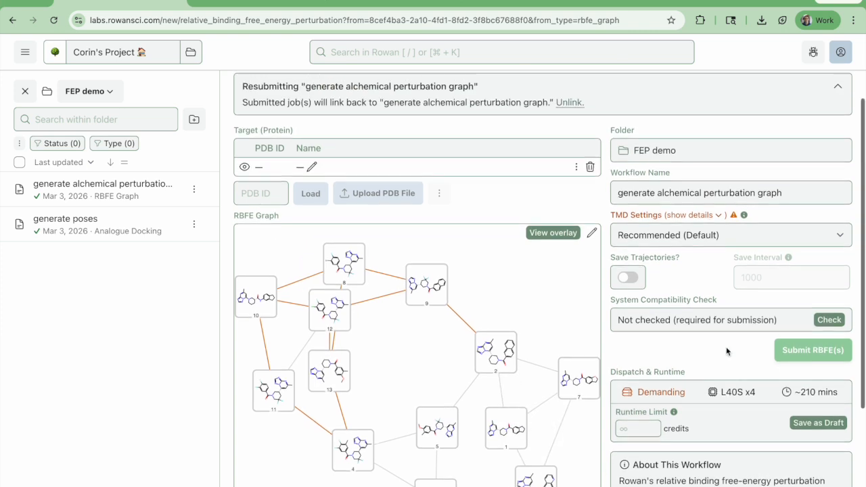
Preview the target protein's 3D structure and examine the overlay of all 13 ligands in the binding site
click(247, 202)
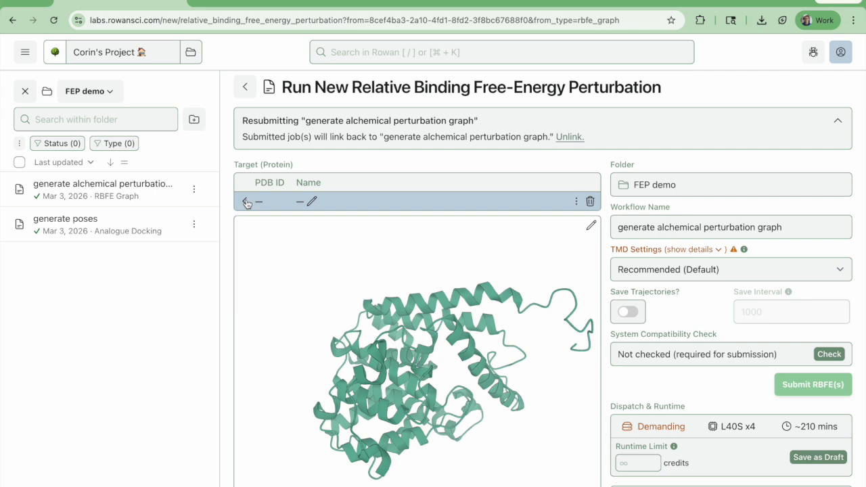
click(245, 203)
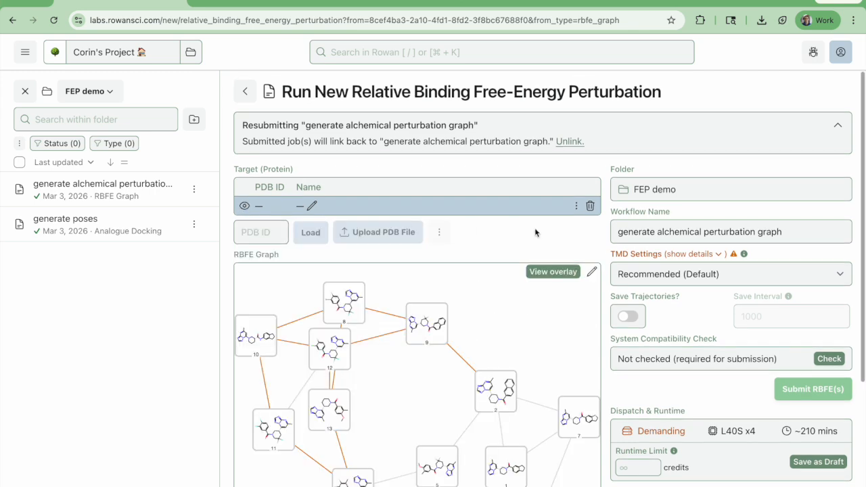
scroll(514, 244, down, 5)
scroll(406, 406, up, 3)
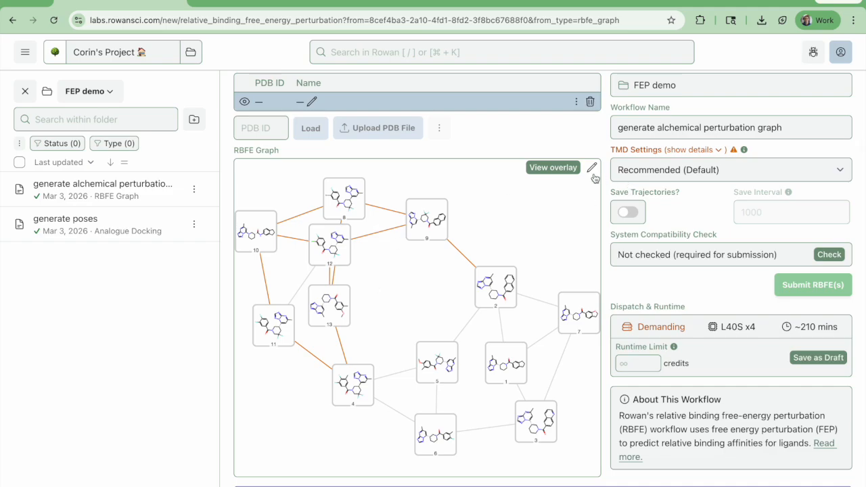
click(565, 169)
drag(440, 345, 387, 468)
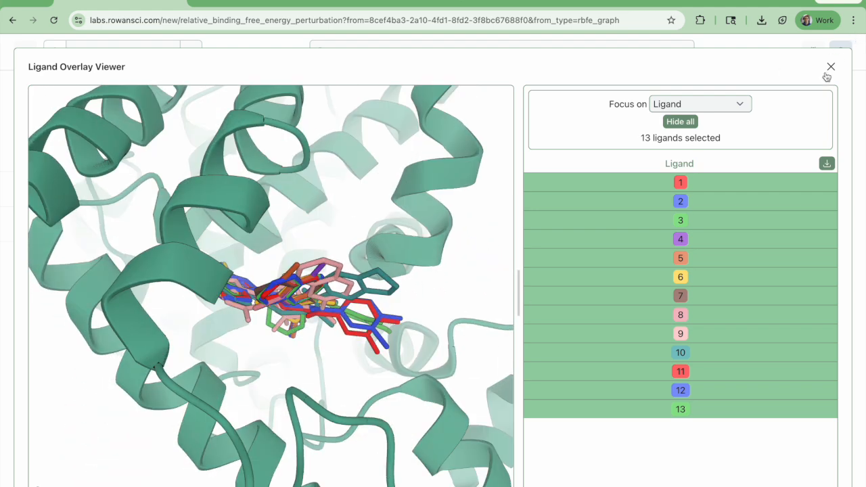
click(830, 67)
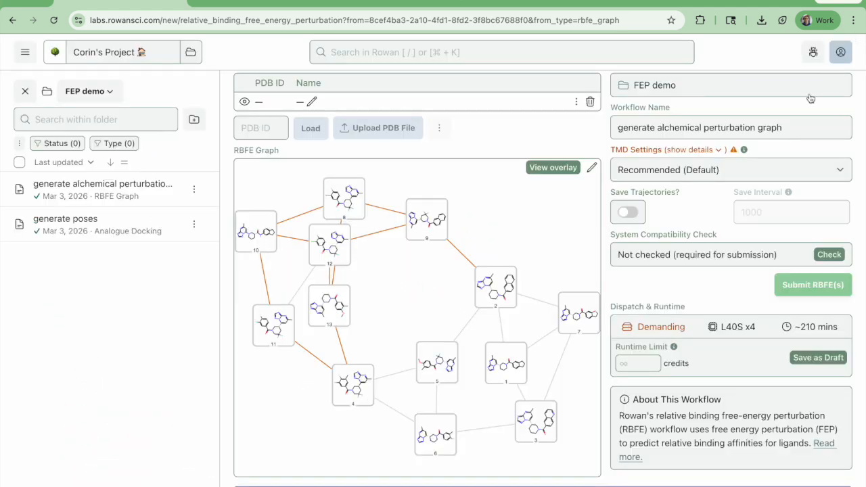
Edit the RBFE graph to add an edge between ligand 3 and ligand 5
click(594, 168)
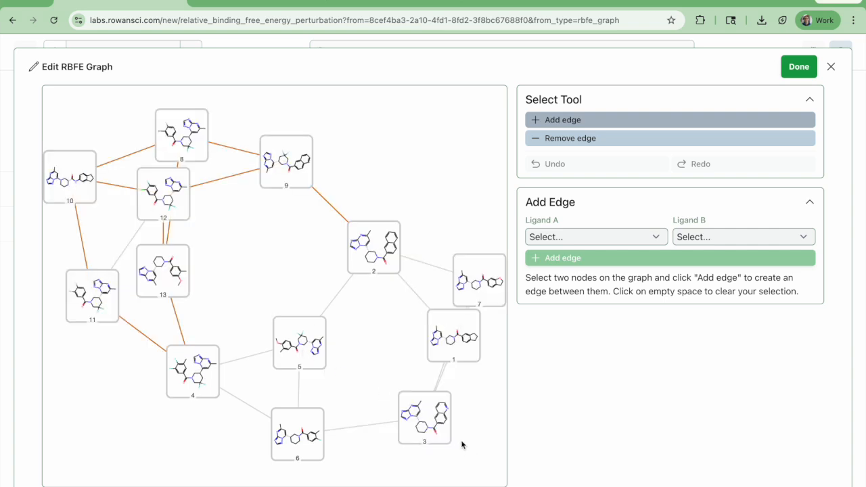
click(606, 235)
click(584, 340)
click(702, 237)
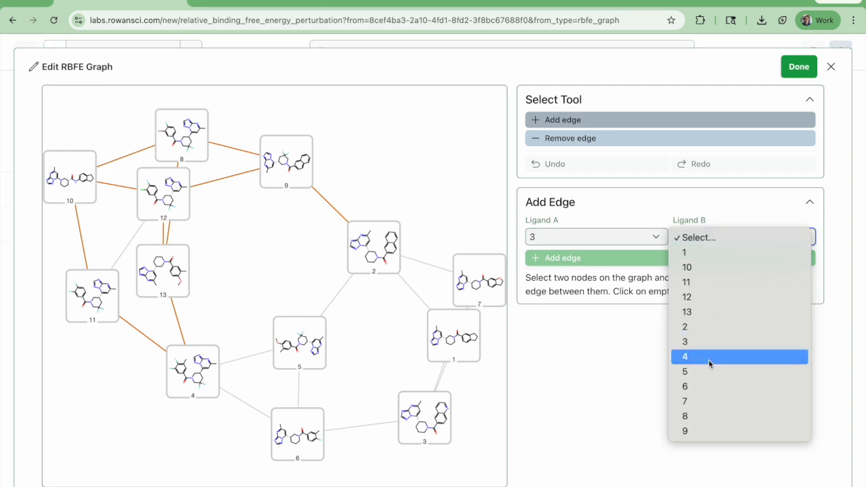
click(628, 289)
click(617, 258)
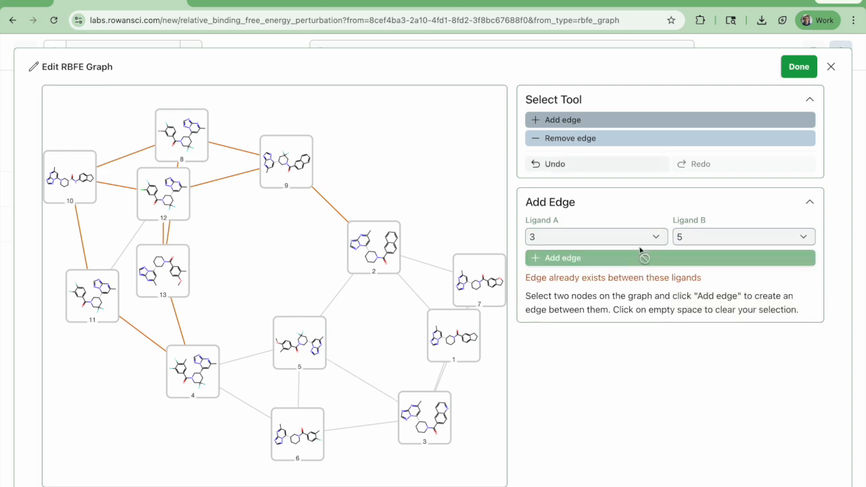
click(799, 66)
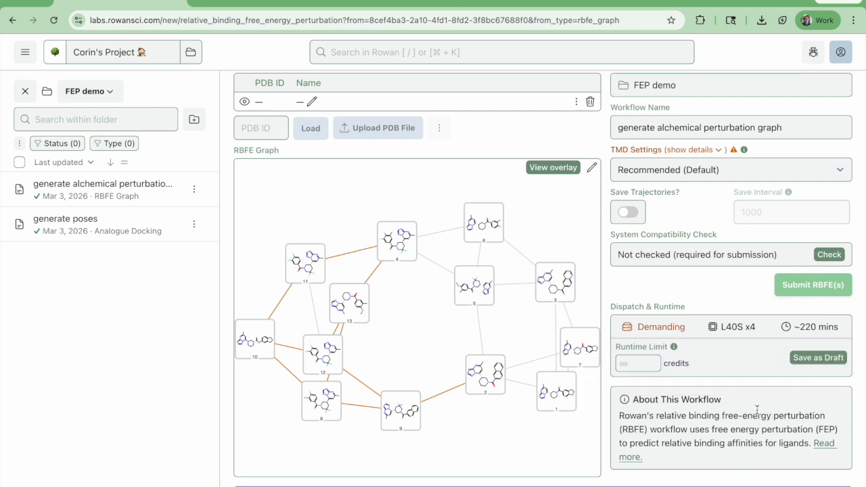
Show the TMD settings details and set the charge method to NAGL
scroll(758, 409, up, 3)
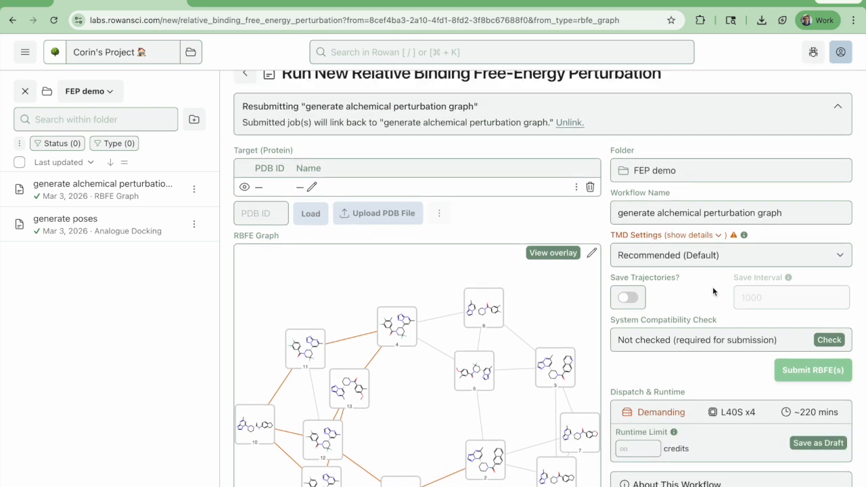
click(696, 236)
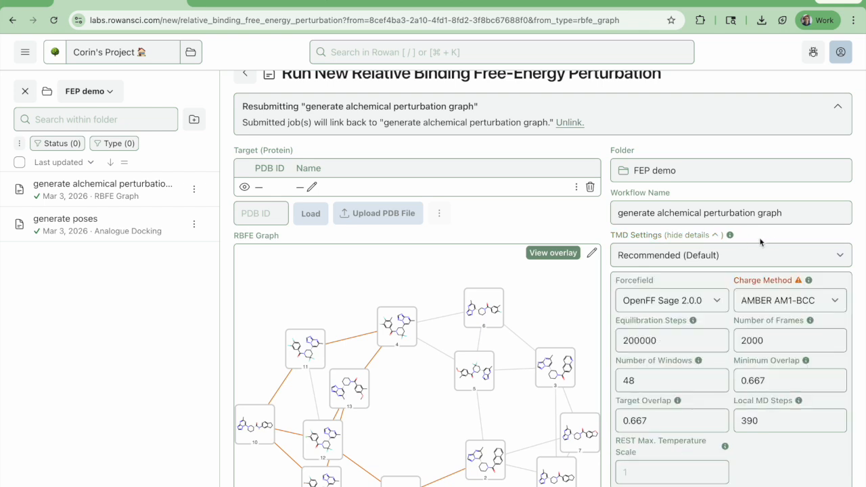
click(796, 300)
click(794, 316)
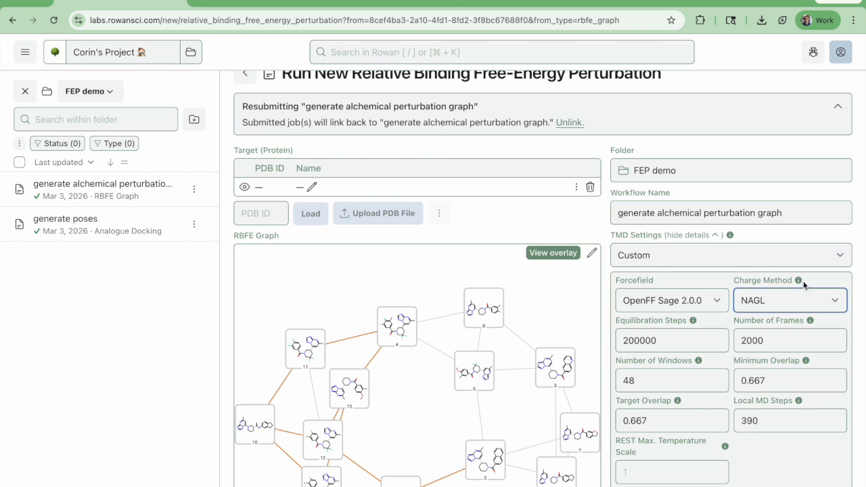
Run the required system compatibility check and submit the RBFE job with the custom TMD settings
scroll(803, 285, down, 2)
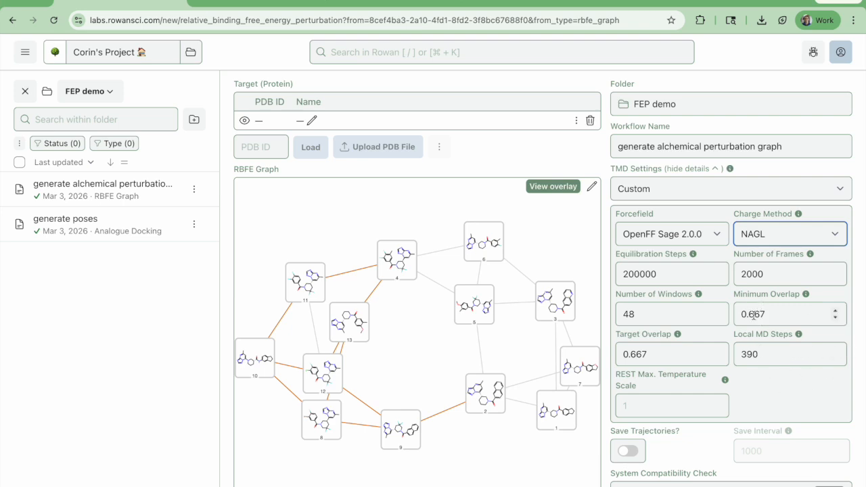
click(711, 170)
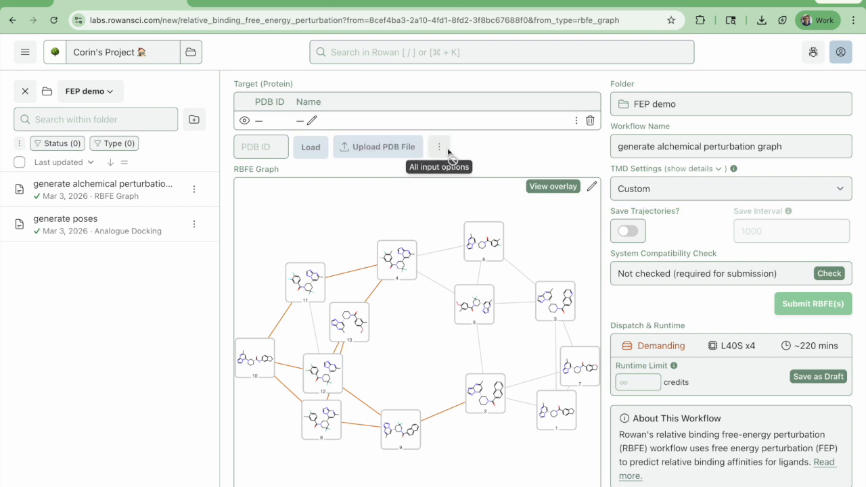
click(838, 274)
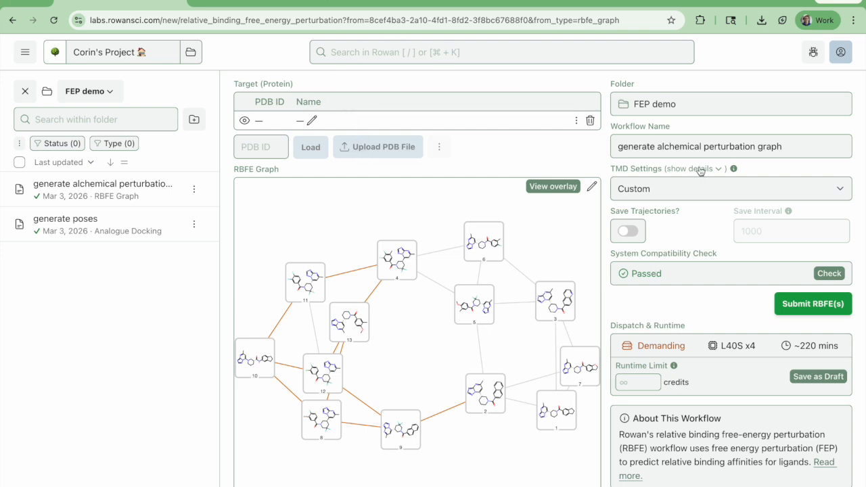
click(813, 305)
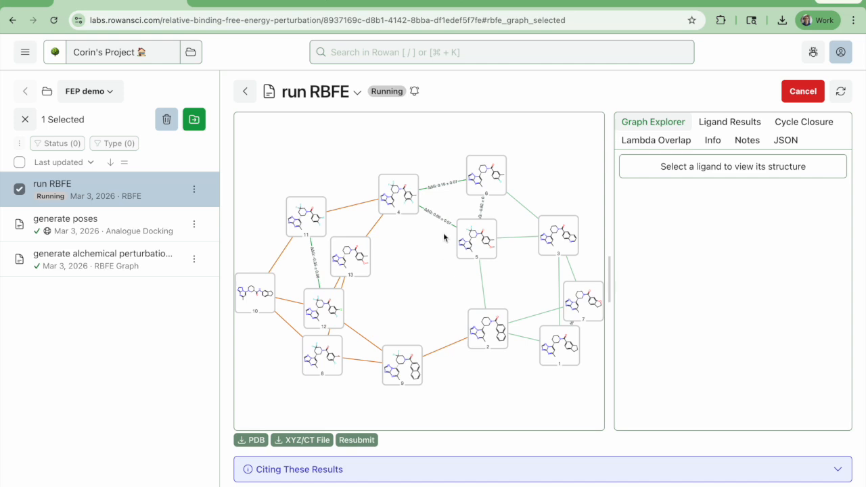
Inspect the free-energy results of the edges between ligands 4 and 5, 4 and 6, and 5 and 6
scroll(441, 230, up, 5)
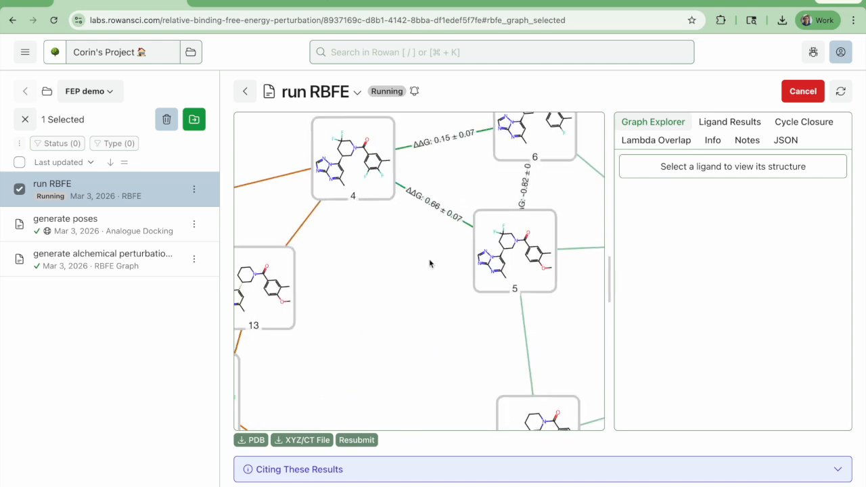
scroll(429, 263, down, 5)
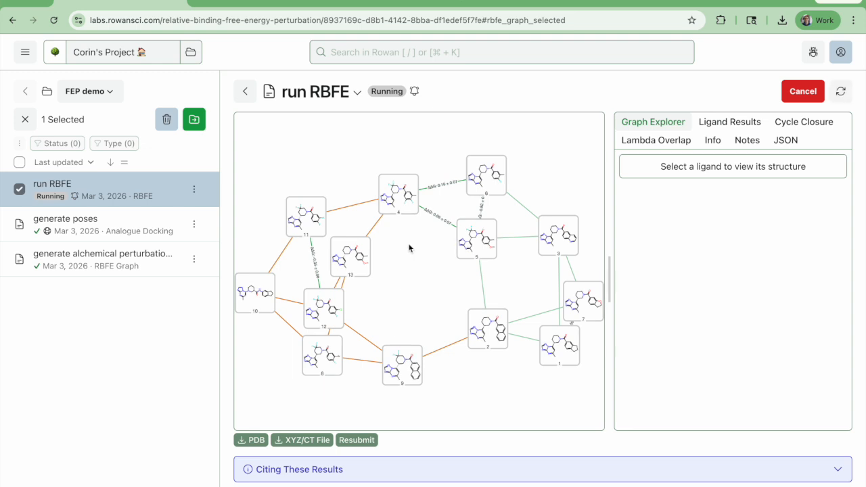
click(440, 218)
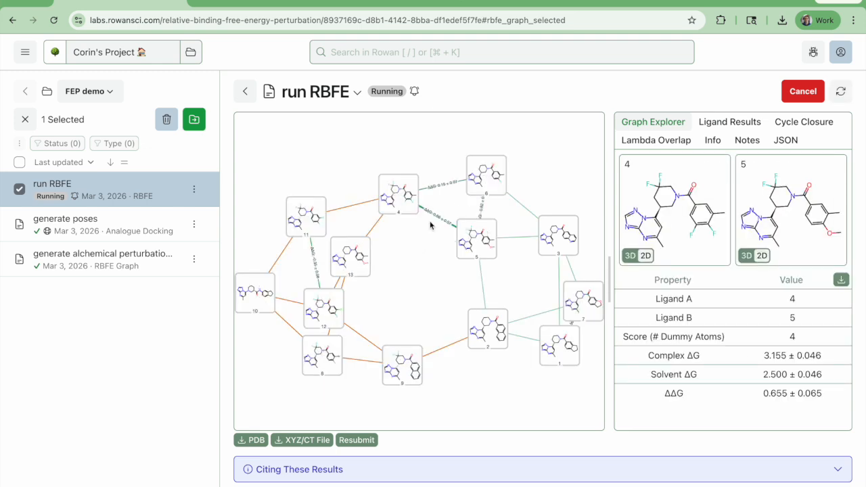
scroll(429, 221, up, 4)
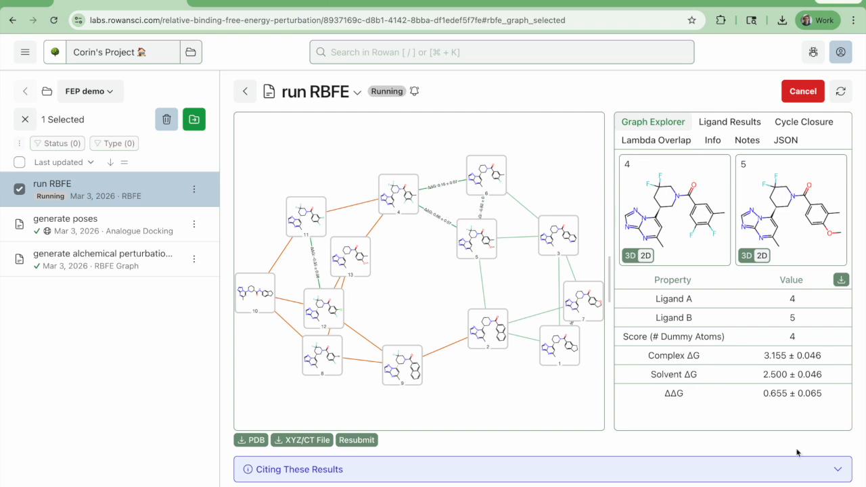
click(441, 184)
click(482, 208)
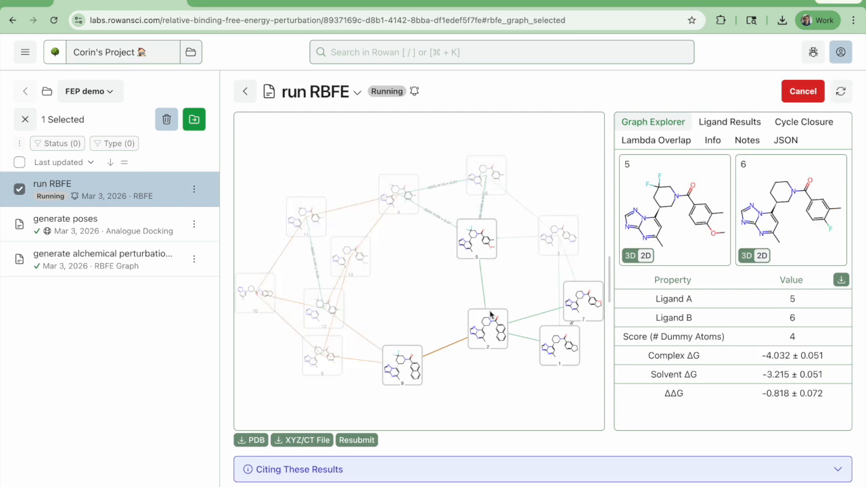
Move the ligand 1 node away from ligand 7 and inspect the edges between ligands 1 and 7 and ligands 2 and 5
drag(563, 345, 553, 403)
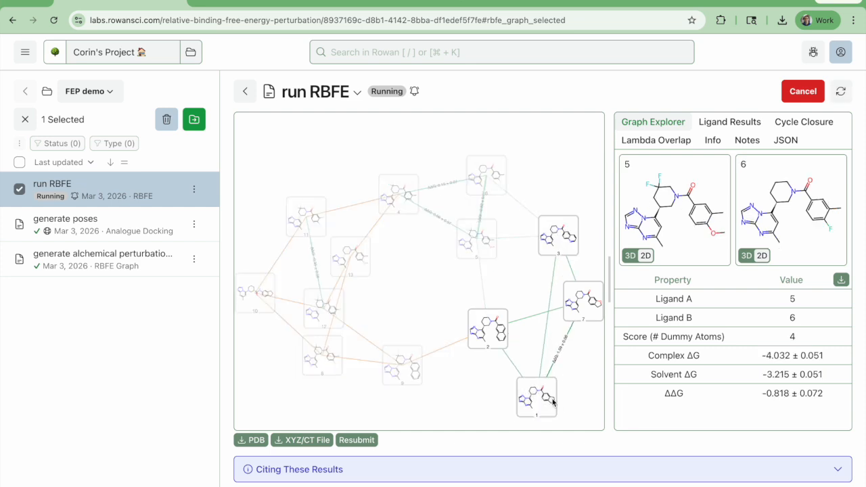
click(556, 357)
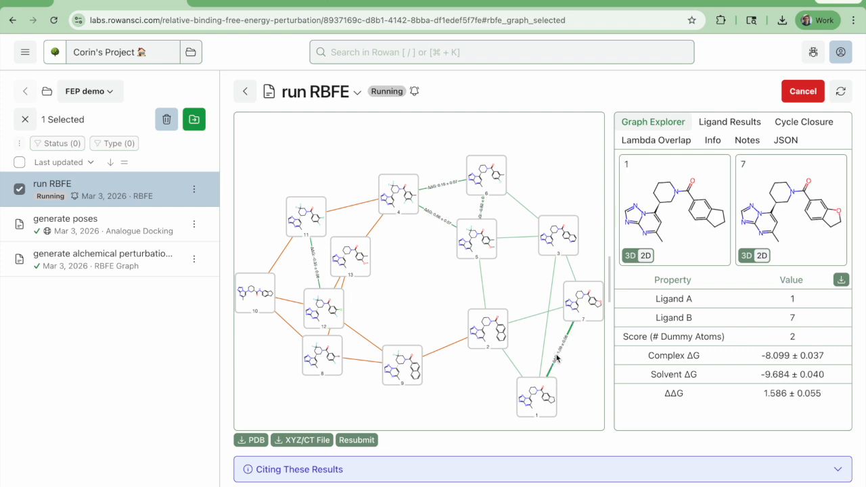
click(485, 289)
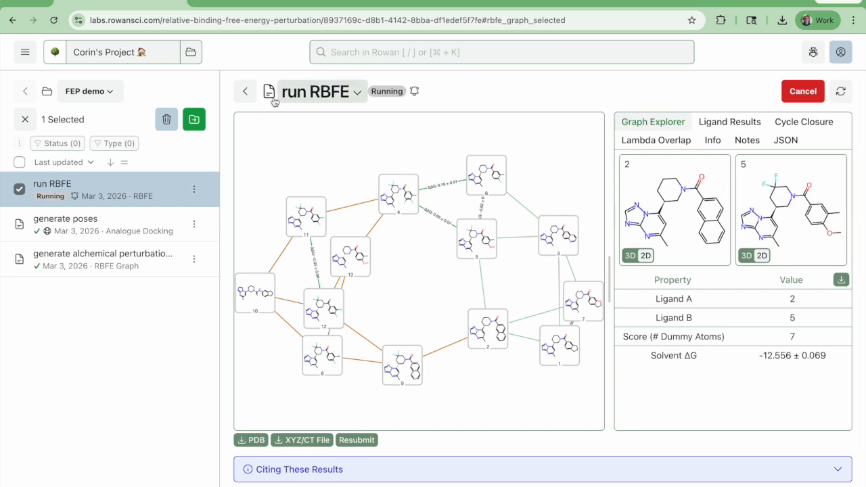
Check the running job's ligand results and cycle closure metrics
click(739, 123)
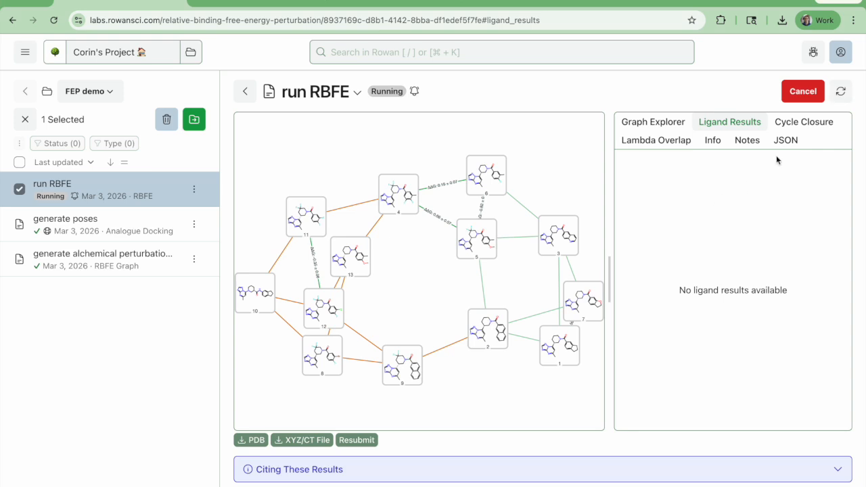
click(806, 124)
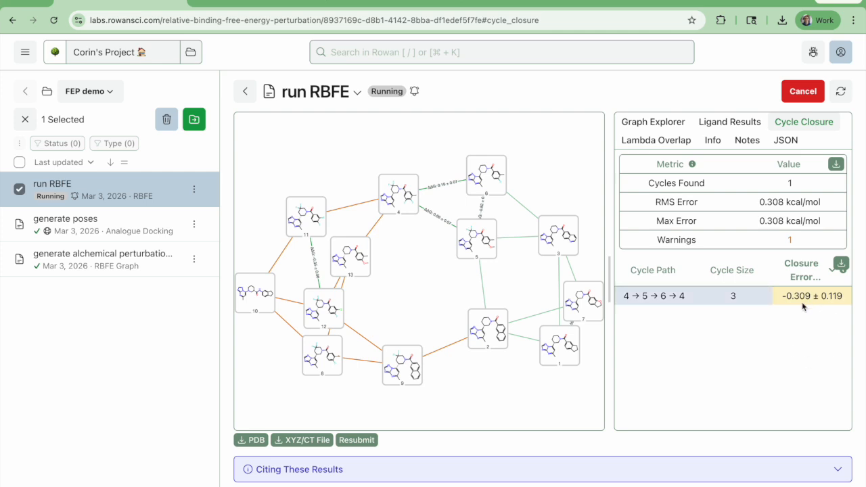
Examine the lambda overlap matrix of the edge between ligands 4 and 5
click(647, 143)
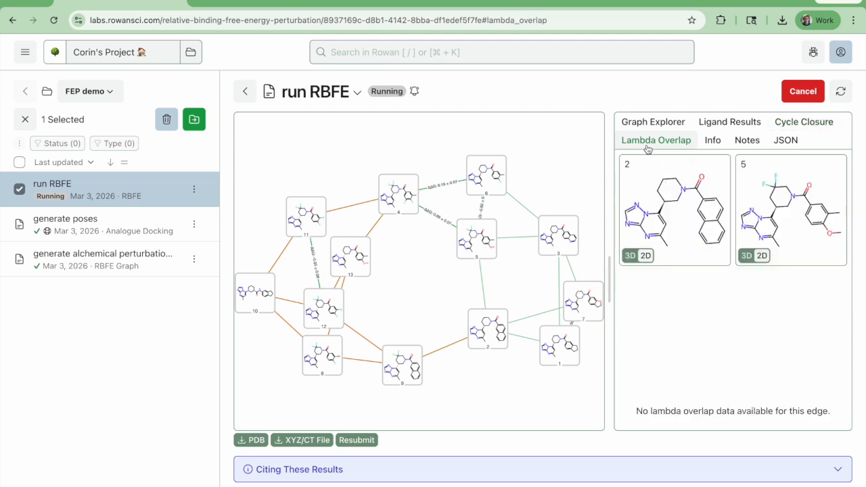
click(440, 223)
scroll(753, 312, down, 1)
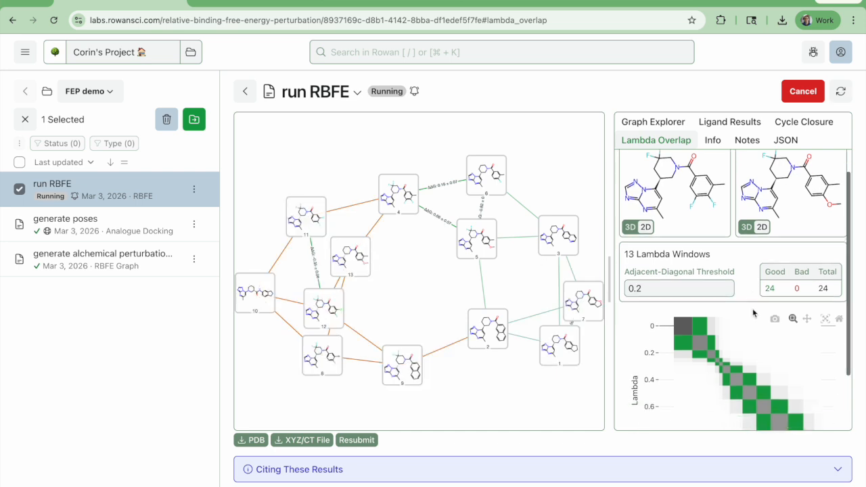
scroll(753, 312, down, 2)
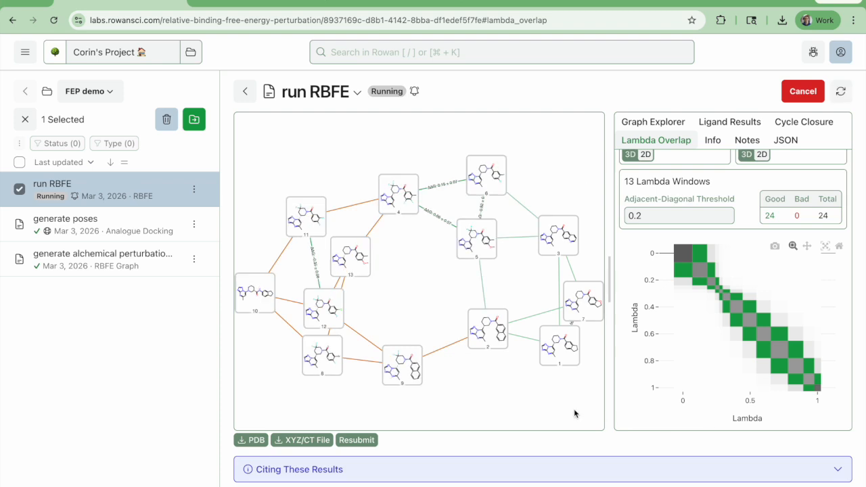
Read the running job's logfile to check the progress of the solvent and complex legs
drag(572, 404, 567, 408)
scroll(683, 452, down, 15)
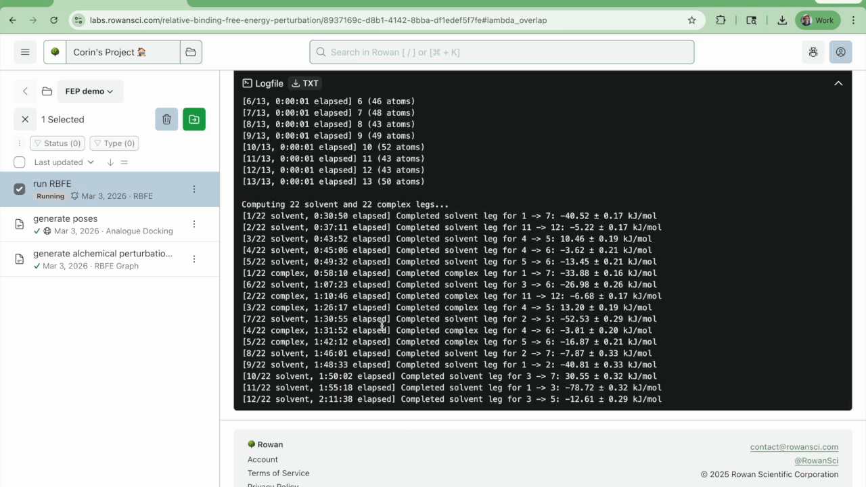
scroll(472, 477, up, 10)
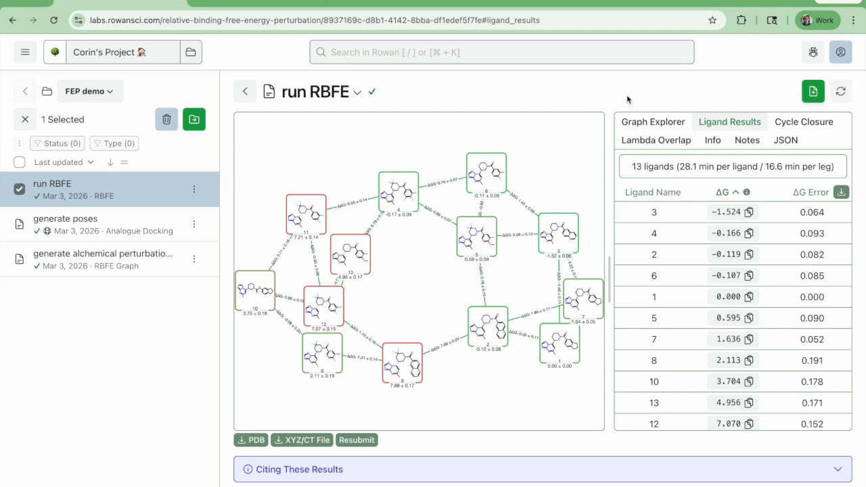
Review the finished run's general information, including elapsed time, compute hardware and credits charged
click(714, 139)
scroll(726, 337, down, 1)
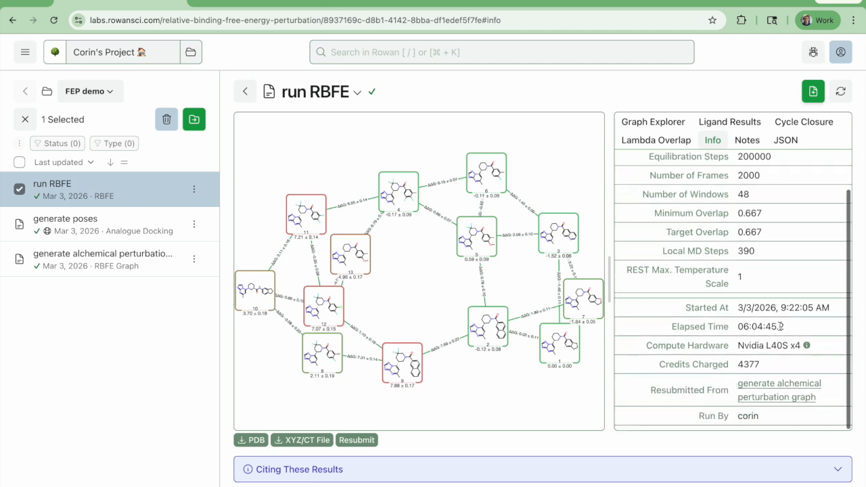
scroll(727, 237, up, 1)
Browse the ΔG-ranked ligand results down to ligand 9 and glance at the benchmark's result_dG.csv on GitHub
click(715, 123)
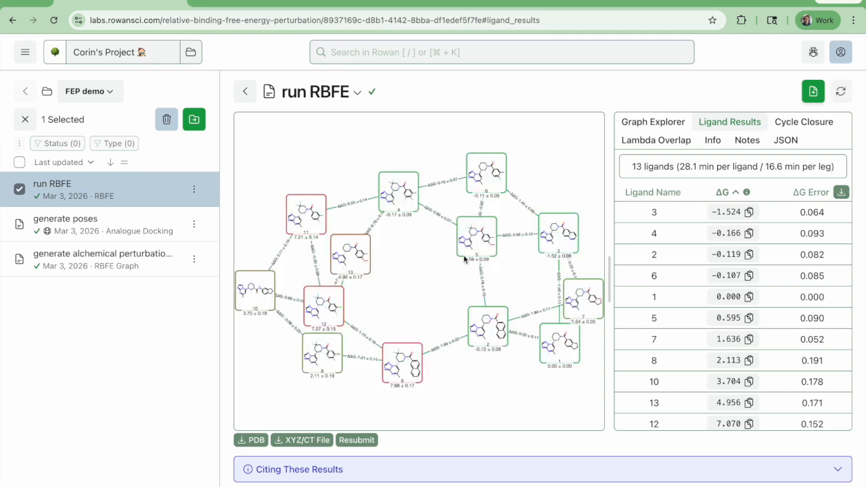
mouse_move(679, 217)
scroll(665, 373, down, 2)
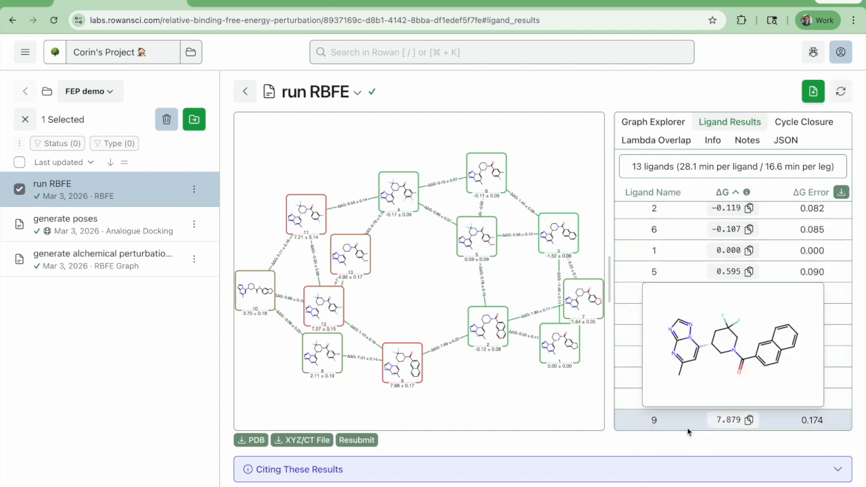
scroll(687, 431, up, 2)
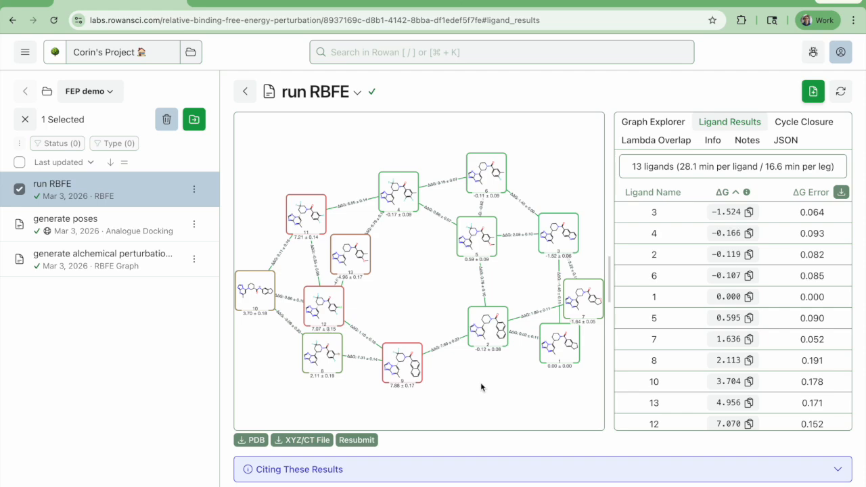
click(239, 2)
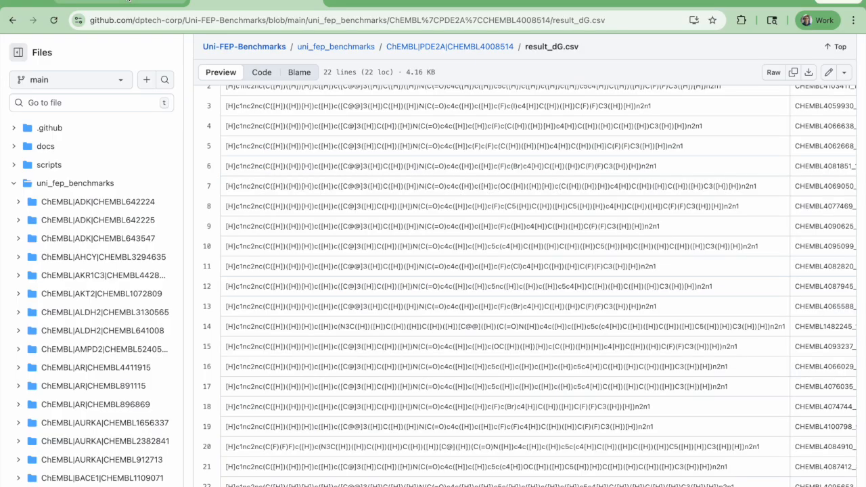
click(126, 1)
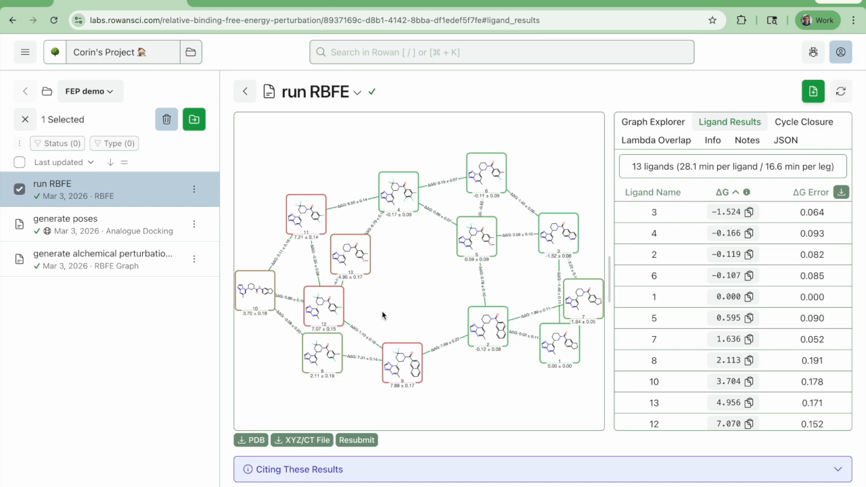
Examine the finished perturbation graph up close, comparing ligand 2 with ligands 8, 9 and 12
scroll(381, 313, up, 5)
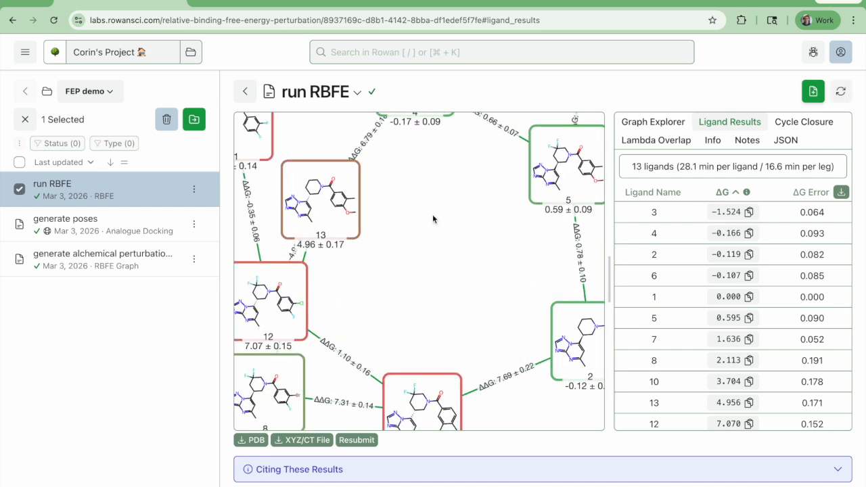
mouse_move(432, 218)
mouse_down()
mouse_move(479, 315)
mouse_move(340, 253)
mouse_up()
drag(377, 332, 298, 232)
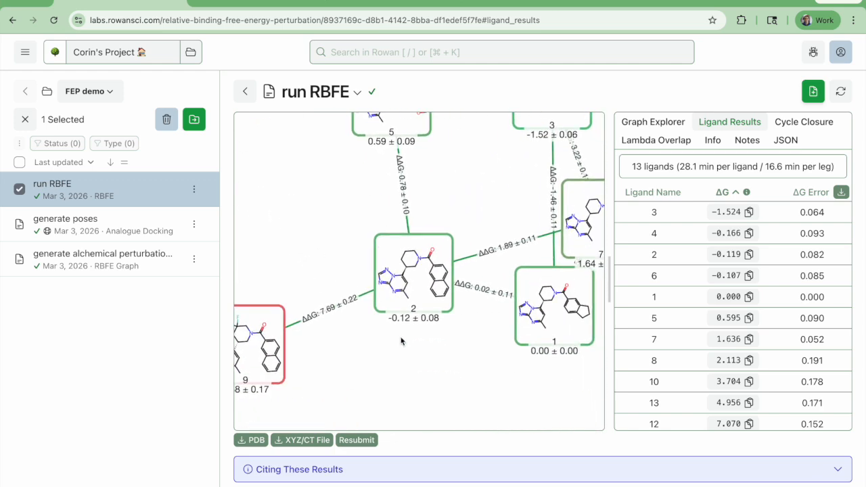
scroll(398, 290, up, 3)
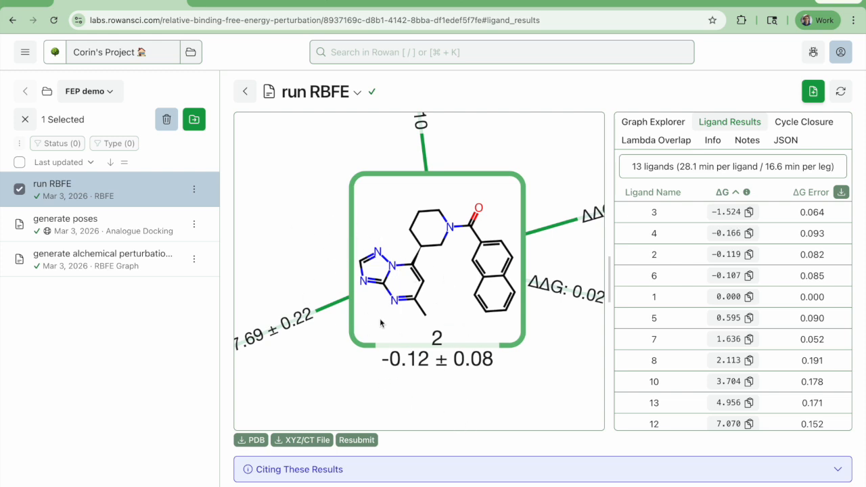
scroll(264, 197, down, 3)
drag(264, 195, 593, 188)
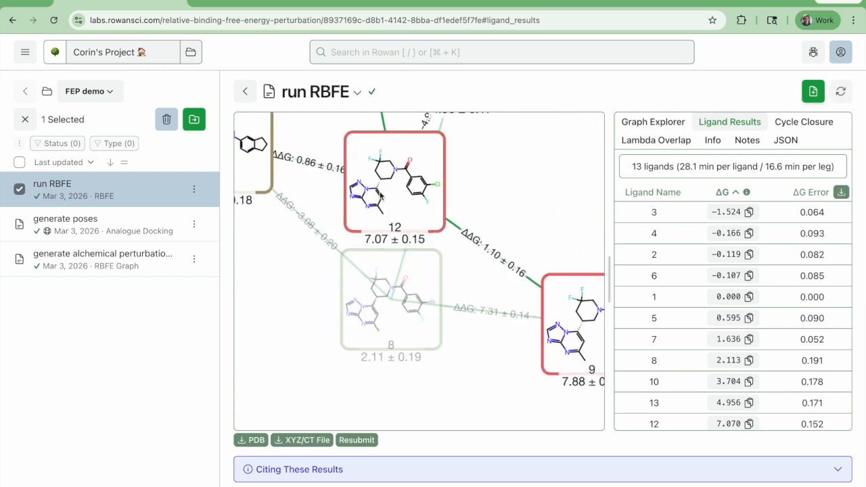
scroll(539, 211, down, 2)
drag(539, 211, 455, 244)
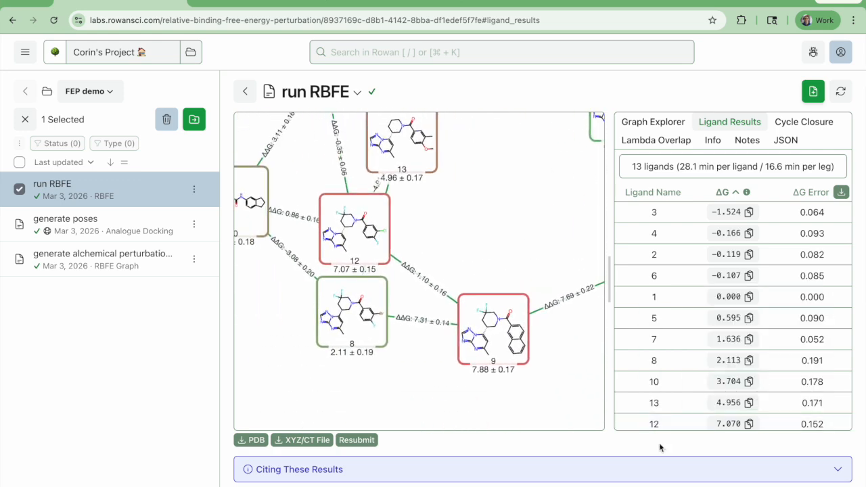
Read the finished run's logfile for the completed solvent and complex legs
scroll(658, 447, down, 10)
scroll(483, 289, down, 15)
scroll(483, 289, up, 4)
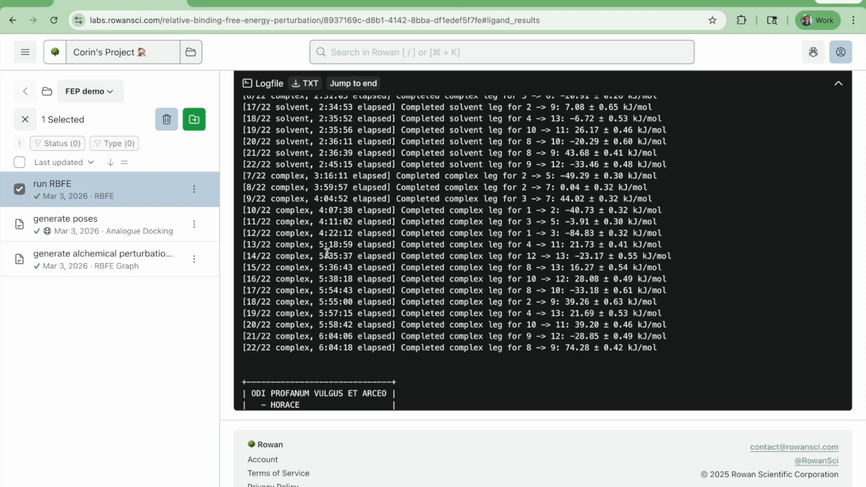
scroll(233, 349, up, 10)
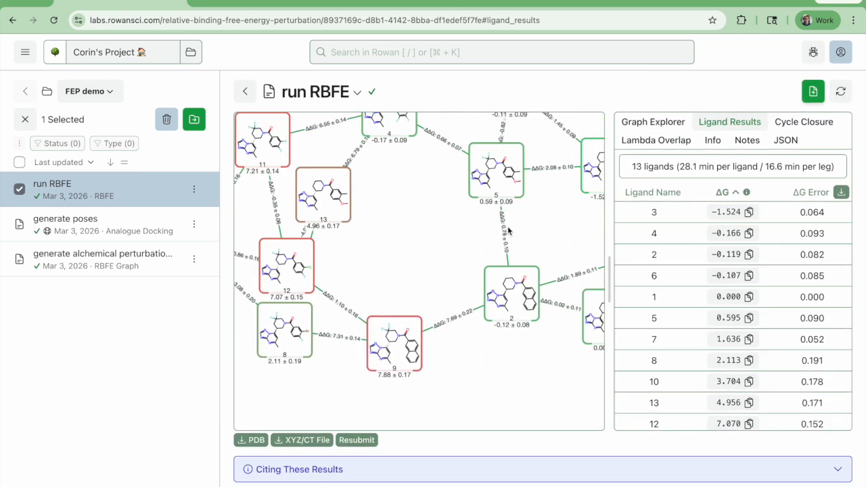
Compare the lambda overlap matrices of the edges 2–7, 1–2, 3–5 and 5–6
click(673, 145)
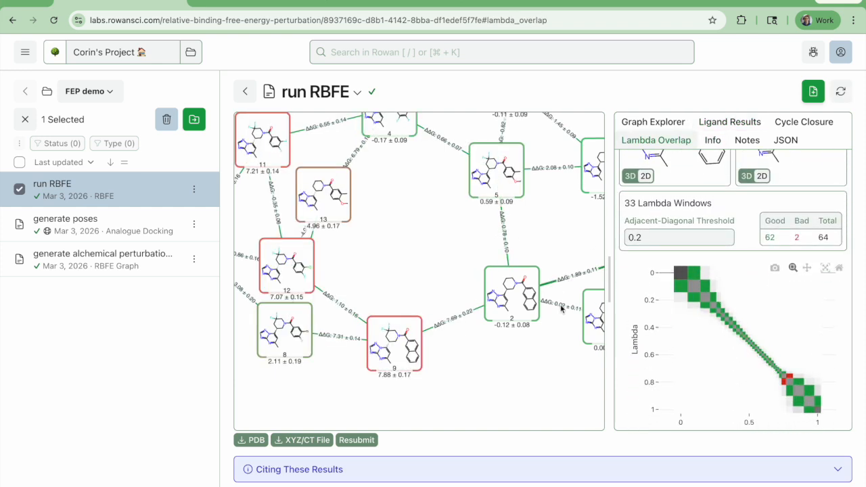
click(560, 305)
click(567, 271)
drag(567, 271, 406, 280)
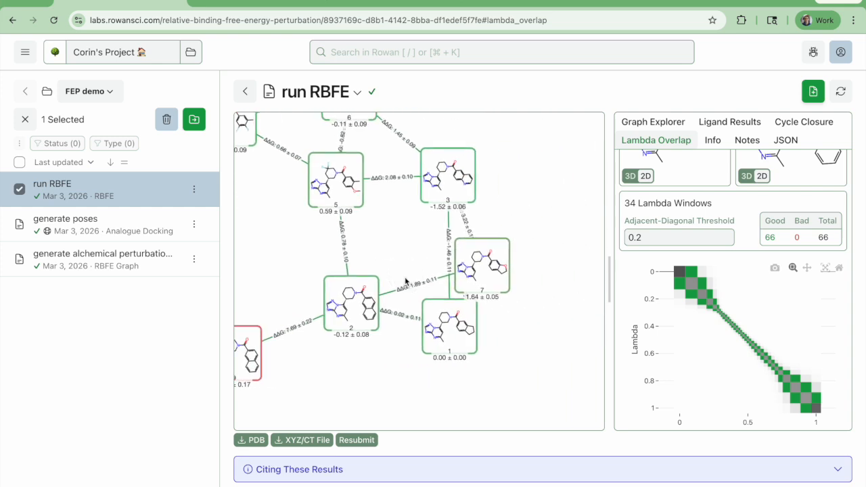
click(385, 178)
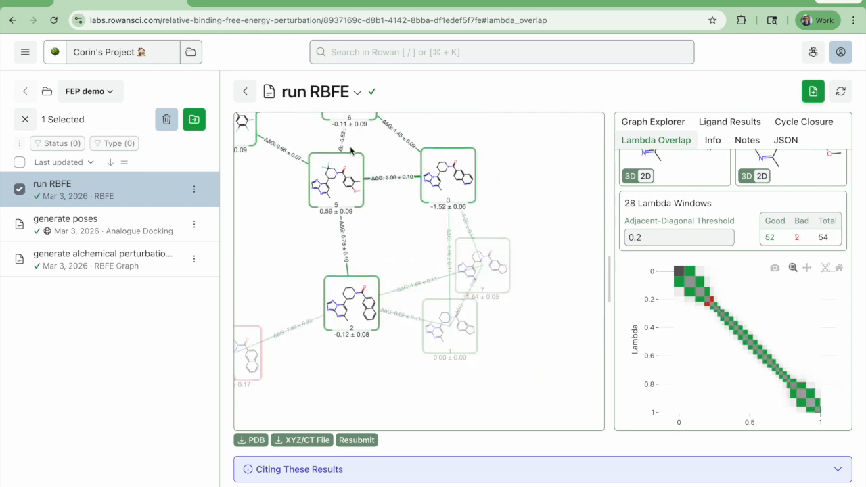
click(343, 142)
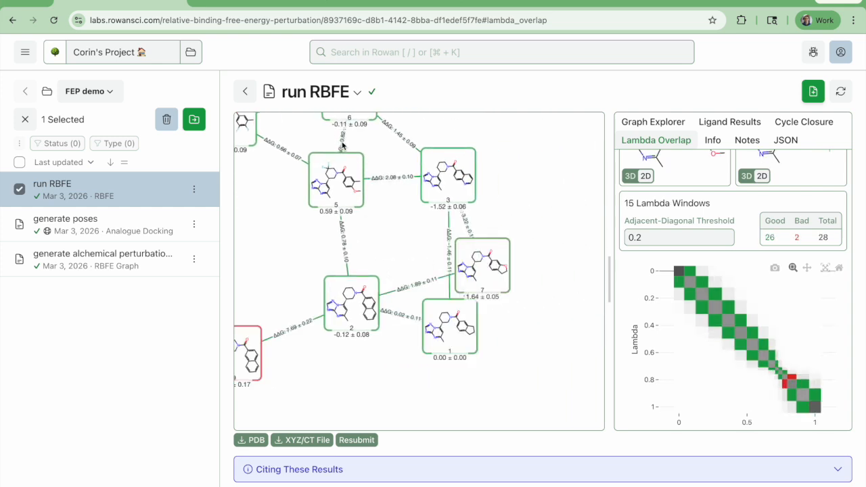
Separate ligand 1 from ligand 7 in the graph and compare the lambda overlaps of edges 1–2, 1–7, 9–12, 11–12 and 10–11
click(398, 315)
drag(471, 312, 471, 401)
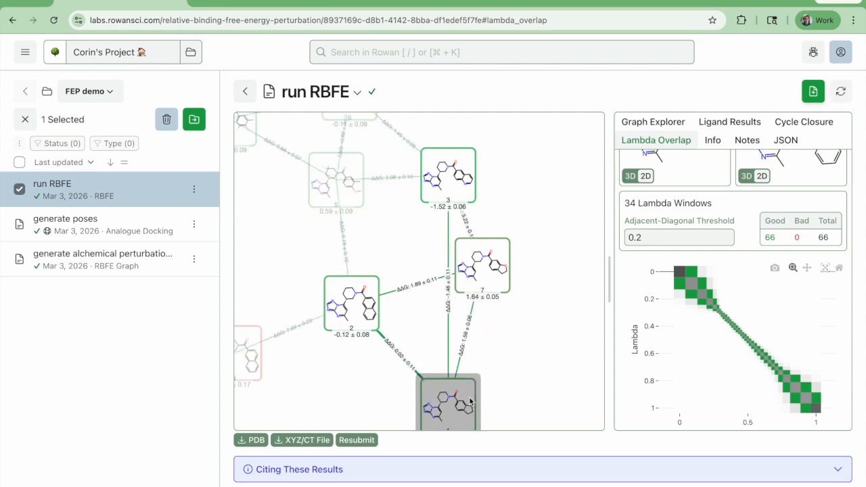
click(462, 359)
drag(337, 379, 579, 344)
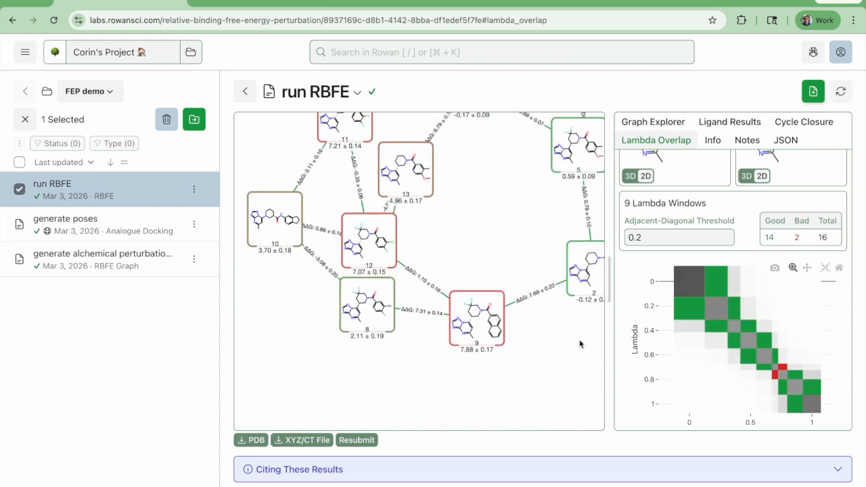
click(420, 280)
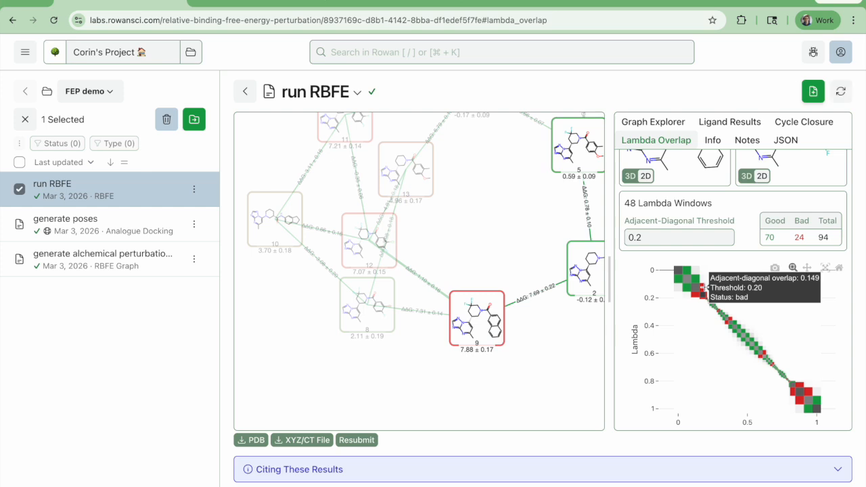
click(359, 193)
click(310, 168)
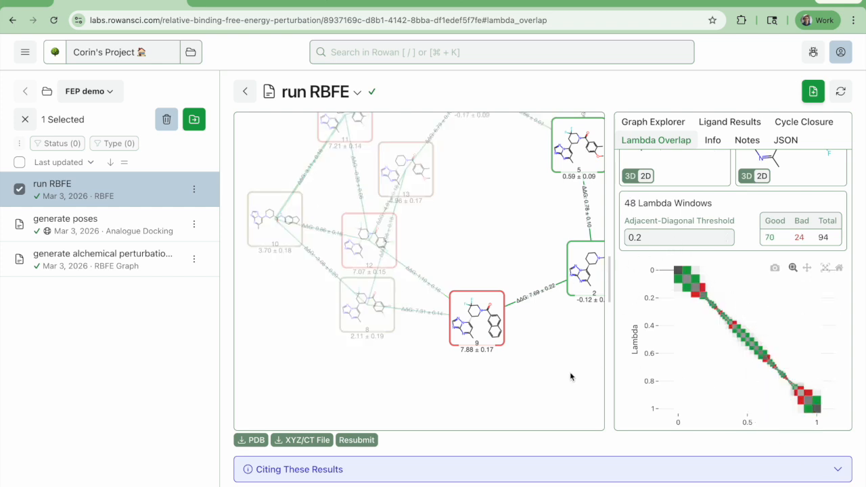
Spread ligands 12 and 13 apart so their connecting edges are distinct, bring the whole graph into view and clear the edge selection
drag(493, 215, 462, 272)
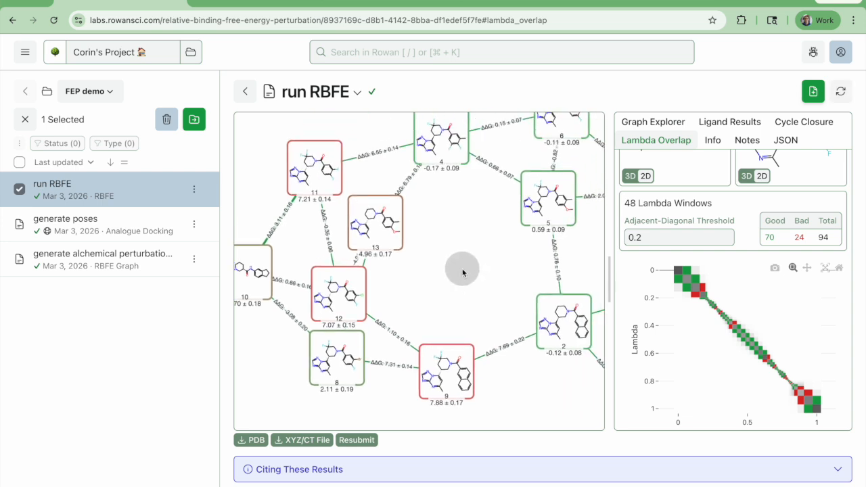
drag(375, 222, 451, 243)
drag(350, 274, 372, 242)
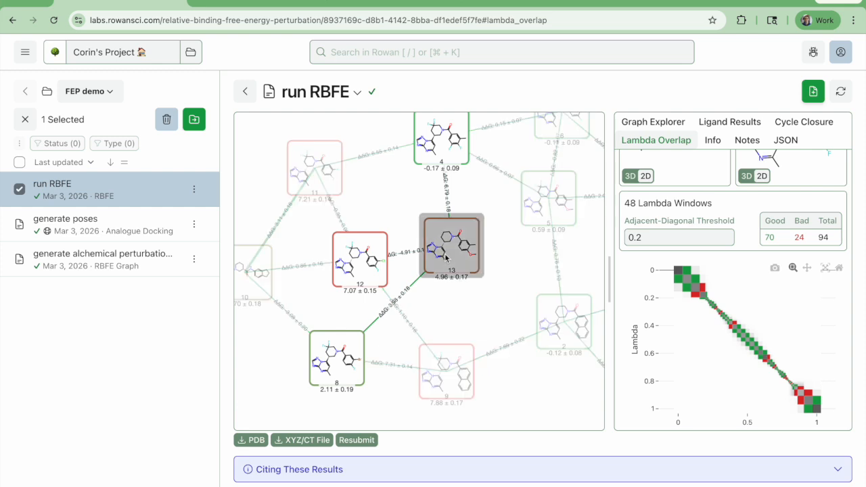
drag(444, 257, 469, 260)
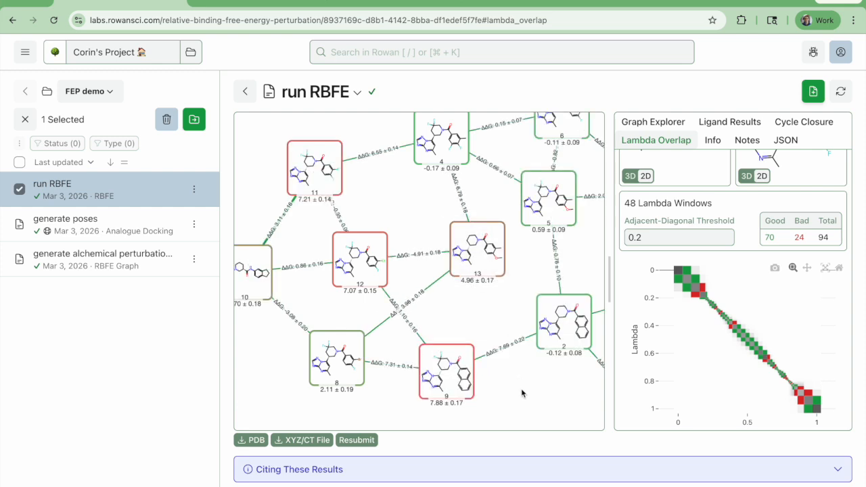
drag(541, 409, 523, 413)
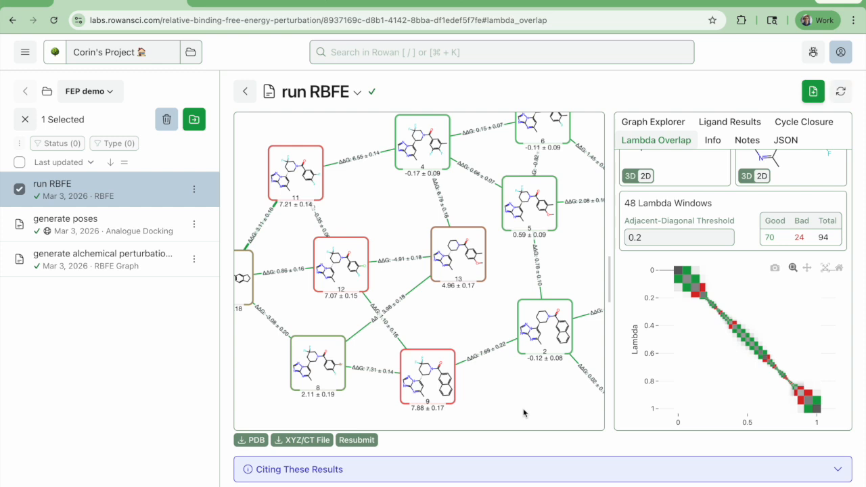
scroll(523, 412, down, 3)
drag(523, 412, 468, 362)
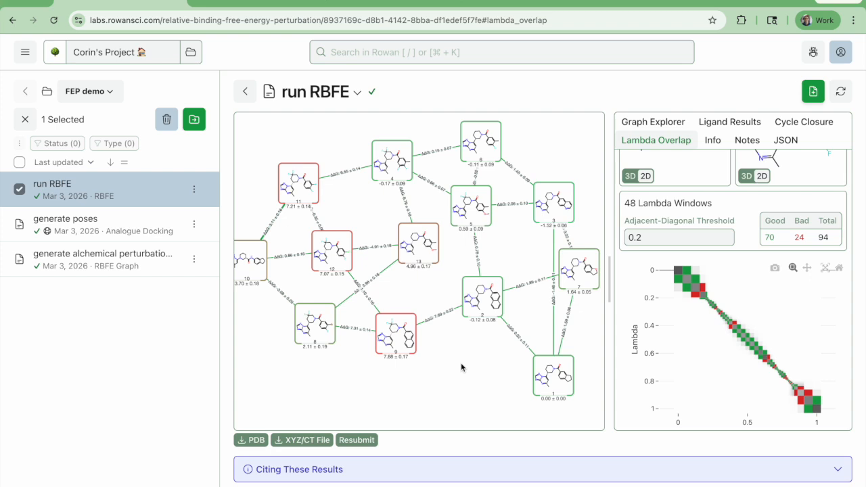
click(462, 366)
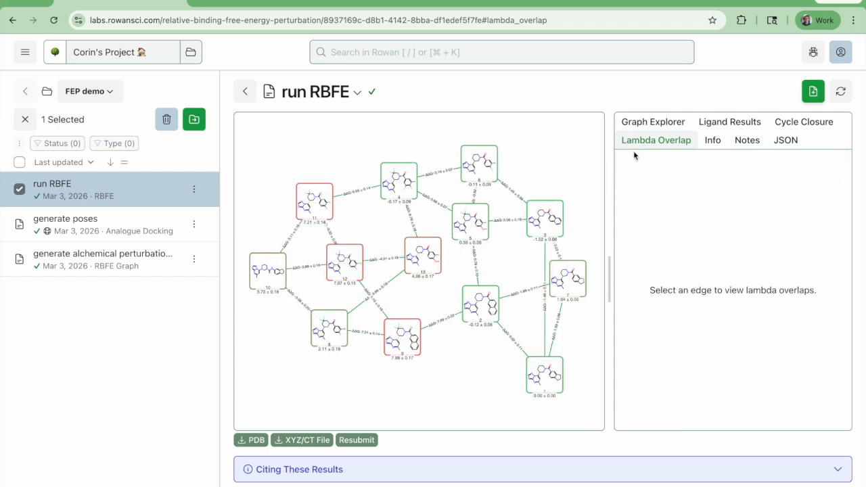
Review the ligand results and cycle closure errors, highlighting the five-ligand cycle through 10, 11, 12, 13 and 8 and the cycle 3→6→4→5
click(654, 124)
click(717, 124)
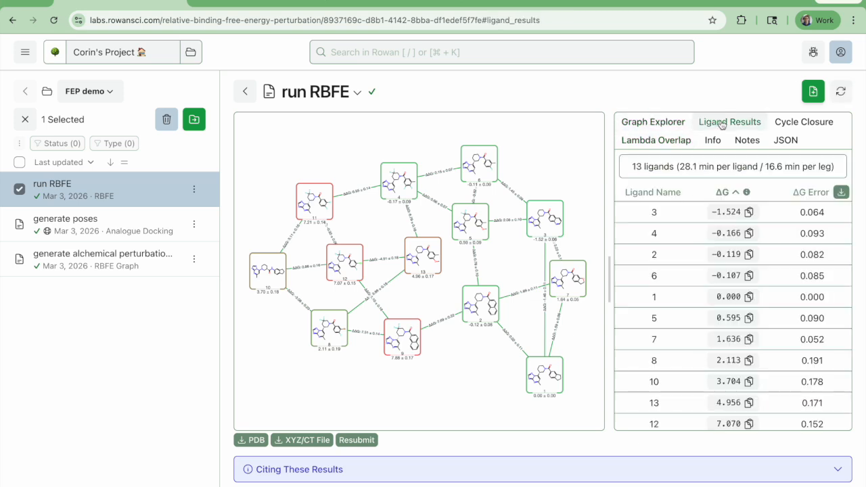
click(812, 126)
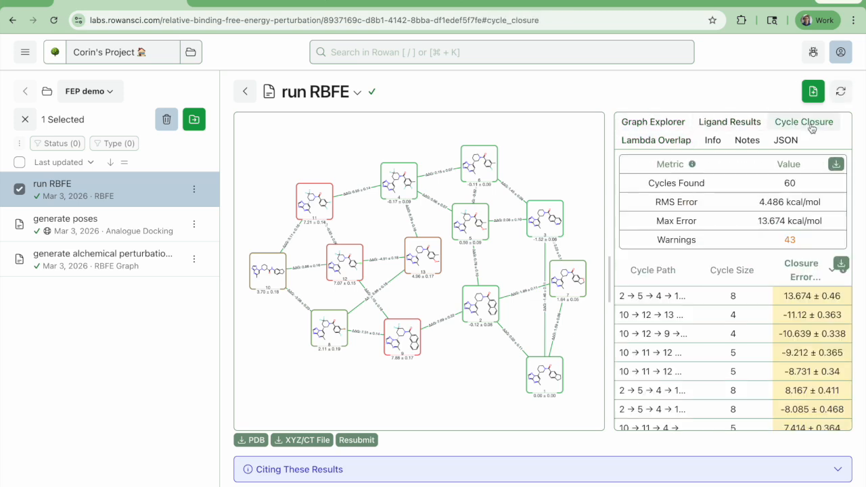
scroll(786, 315, down, 1)
scroll(787, 316, down, 5)
scroll(787, 315, up, 5)
click(745, 314)
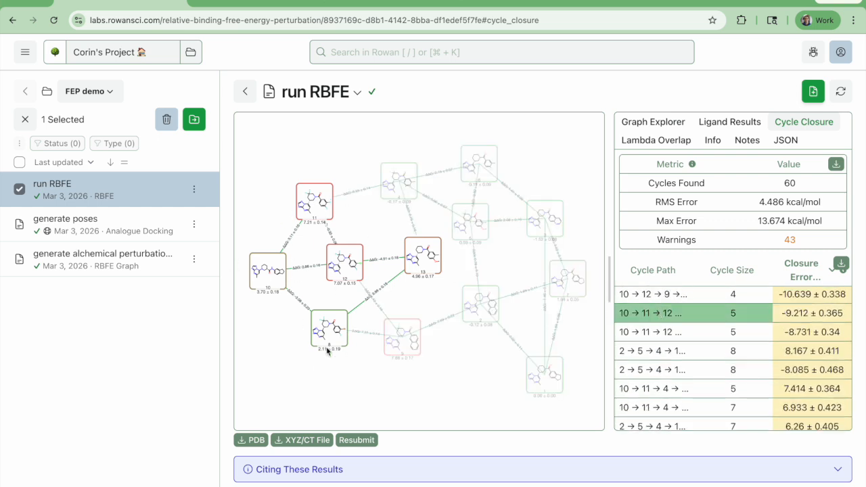
scroll(731, 332, down, 15)
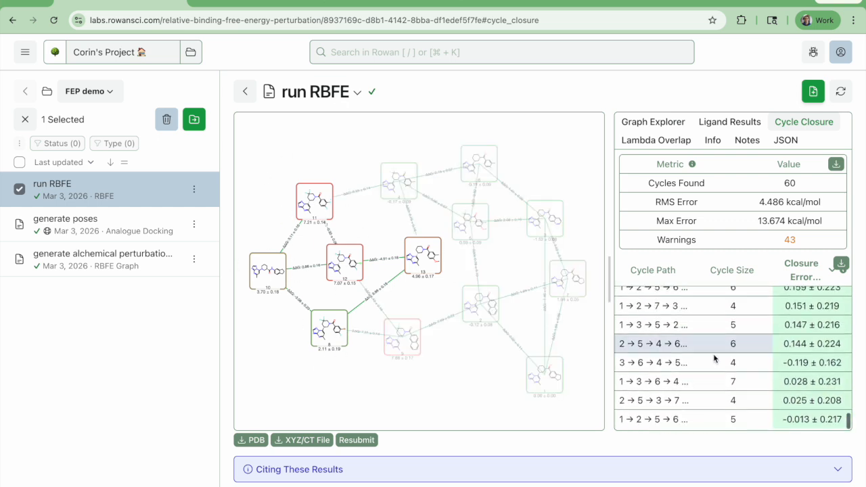
click(658, 364)
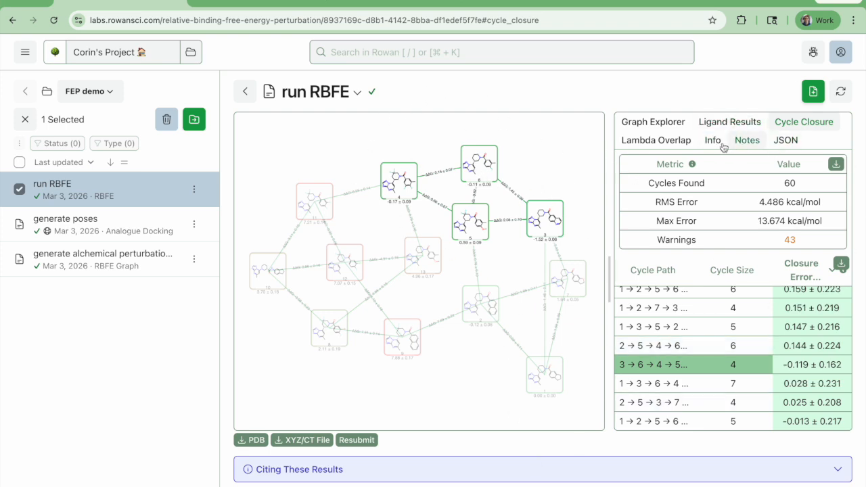
Check the run's simulation settings and compute details, and return to the ΔG-ranked ligand results
click(655, 124)
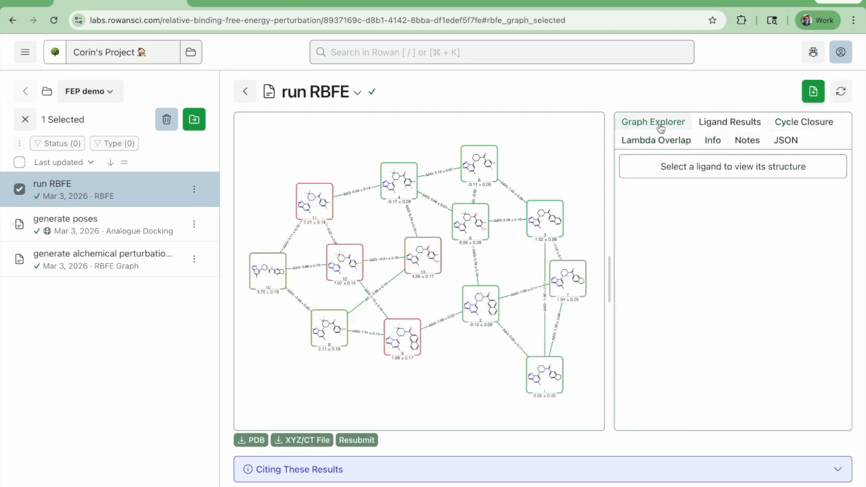
click(710, 142)
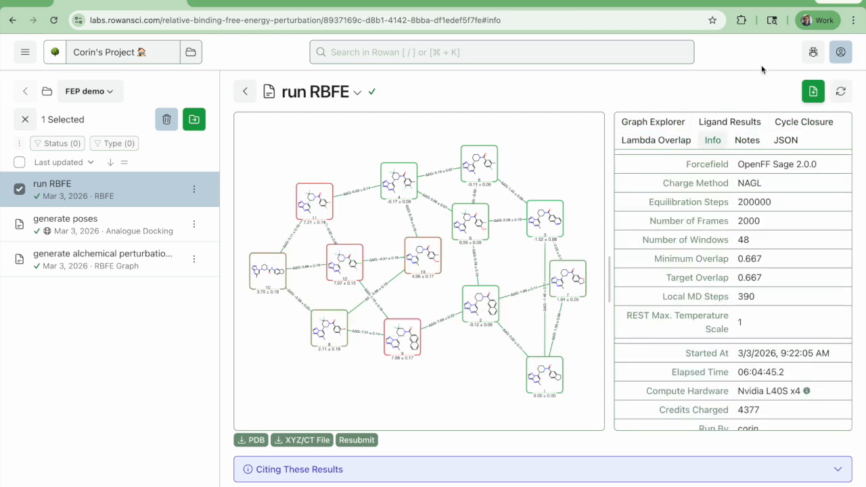
click(731, 122)
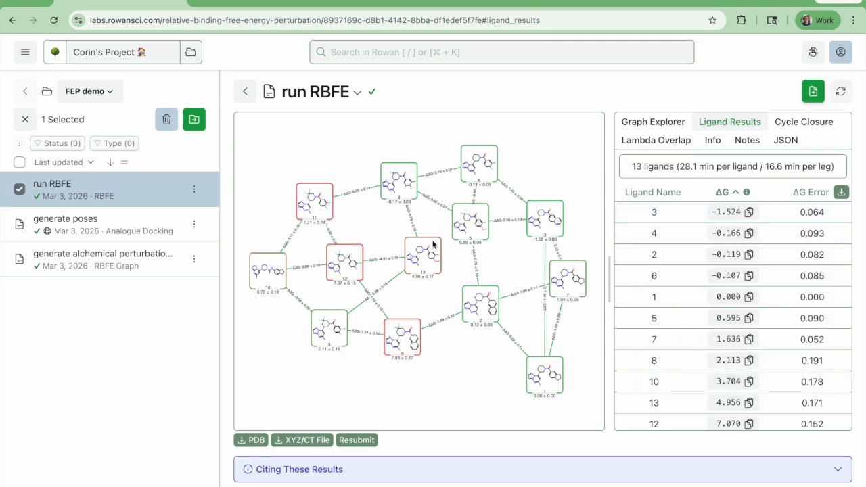
mouse_move(144, 264)
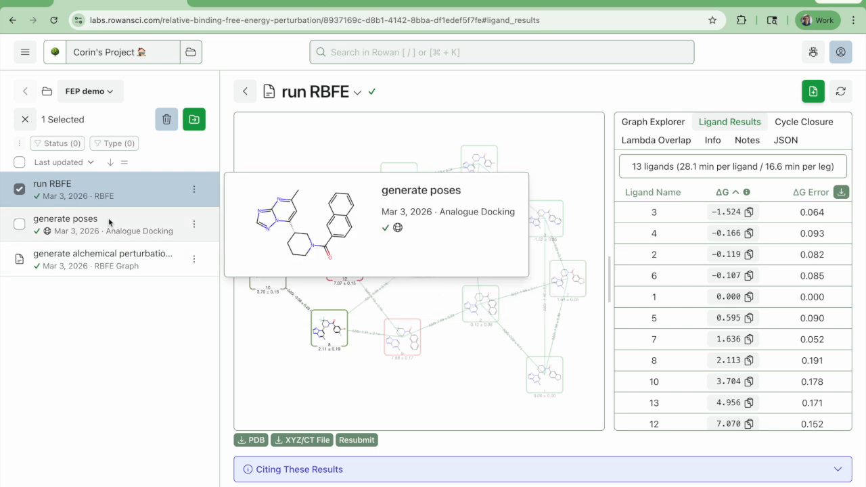